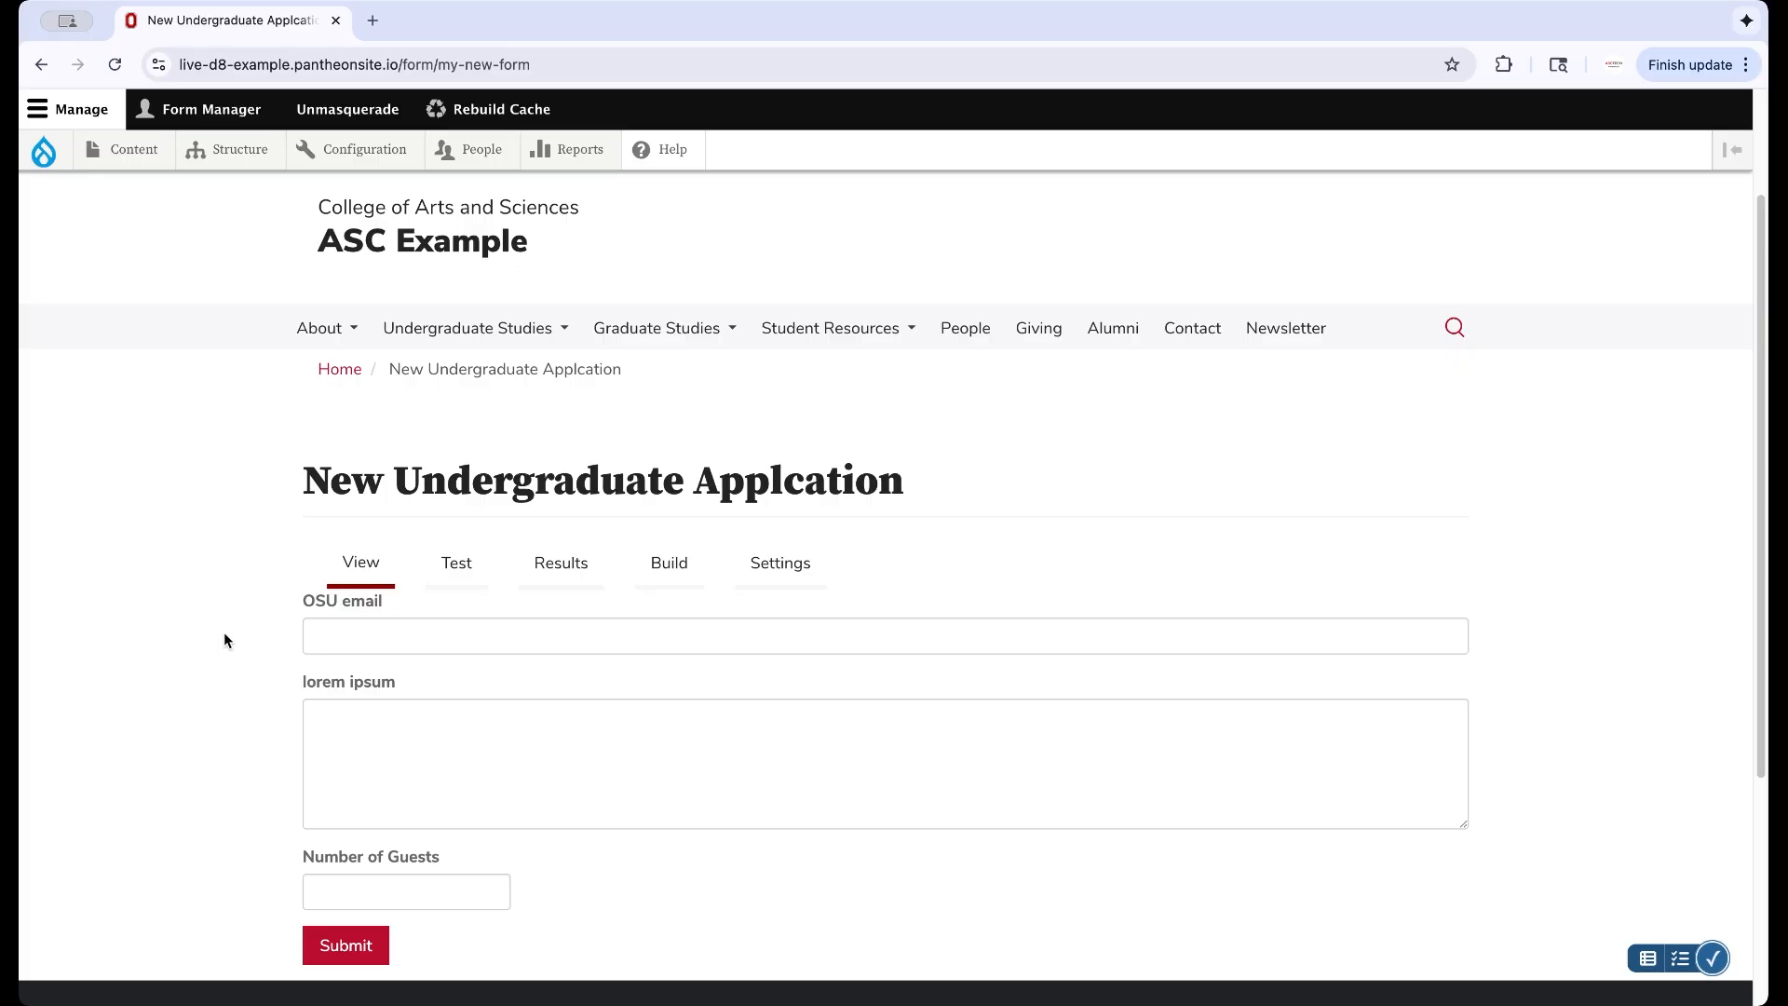
Step: Set the webform's URL alias to /undergrad/apply in its general settings, save, and view the form
left_click(750, 566)
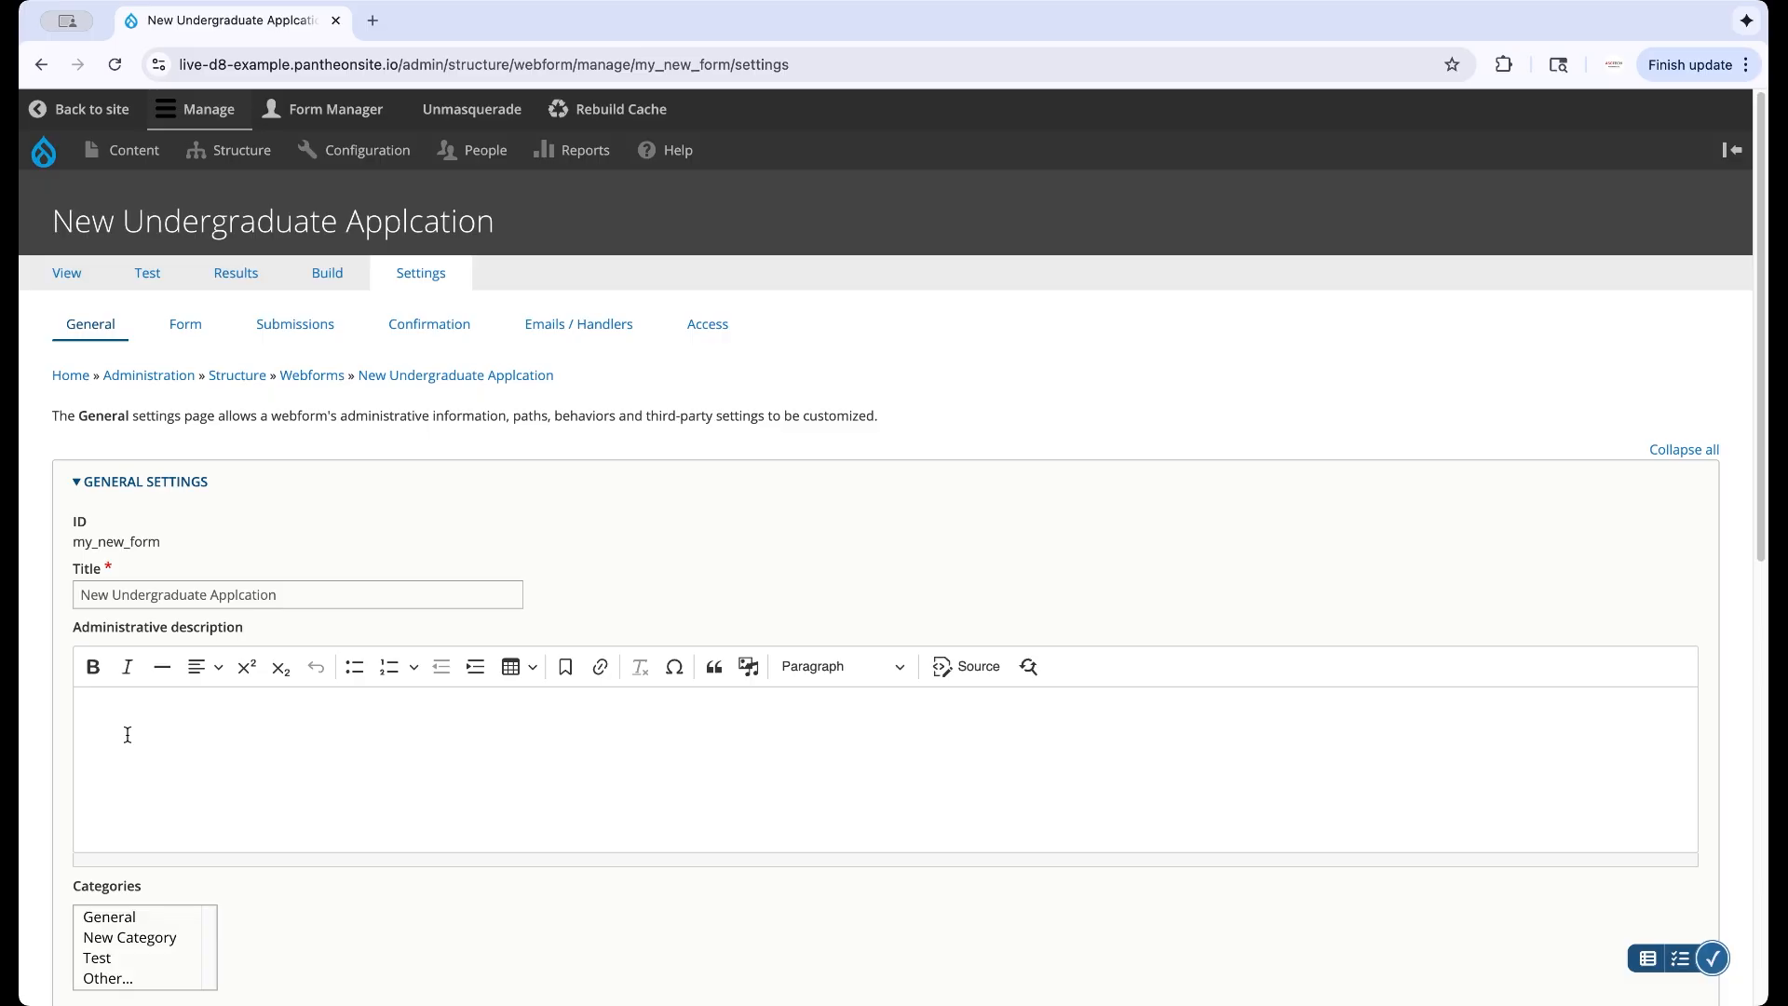
scroll(128, 735, "down", 15)
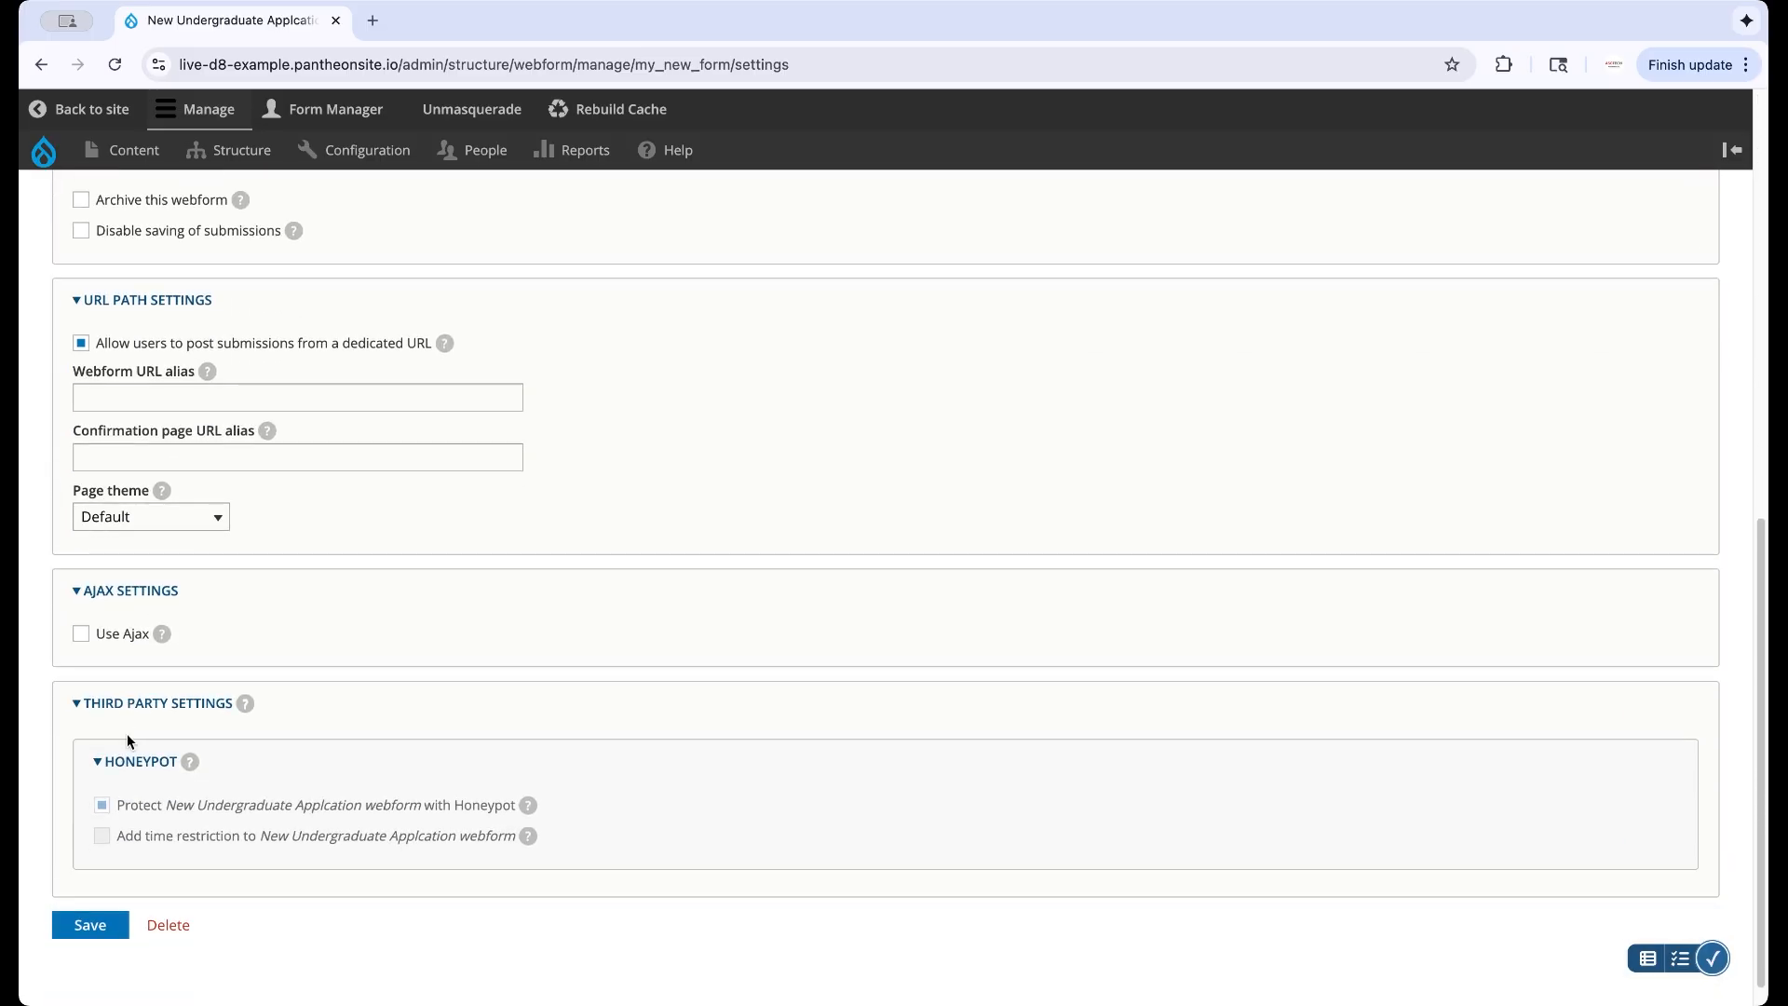
left_click(164, 397)
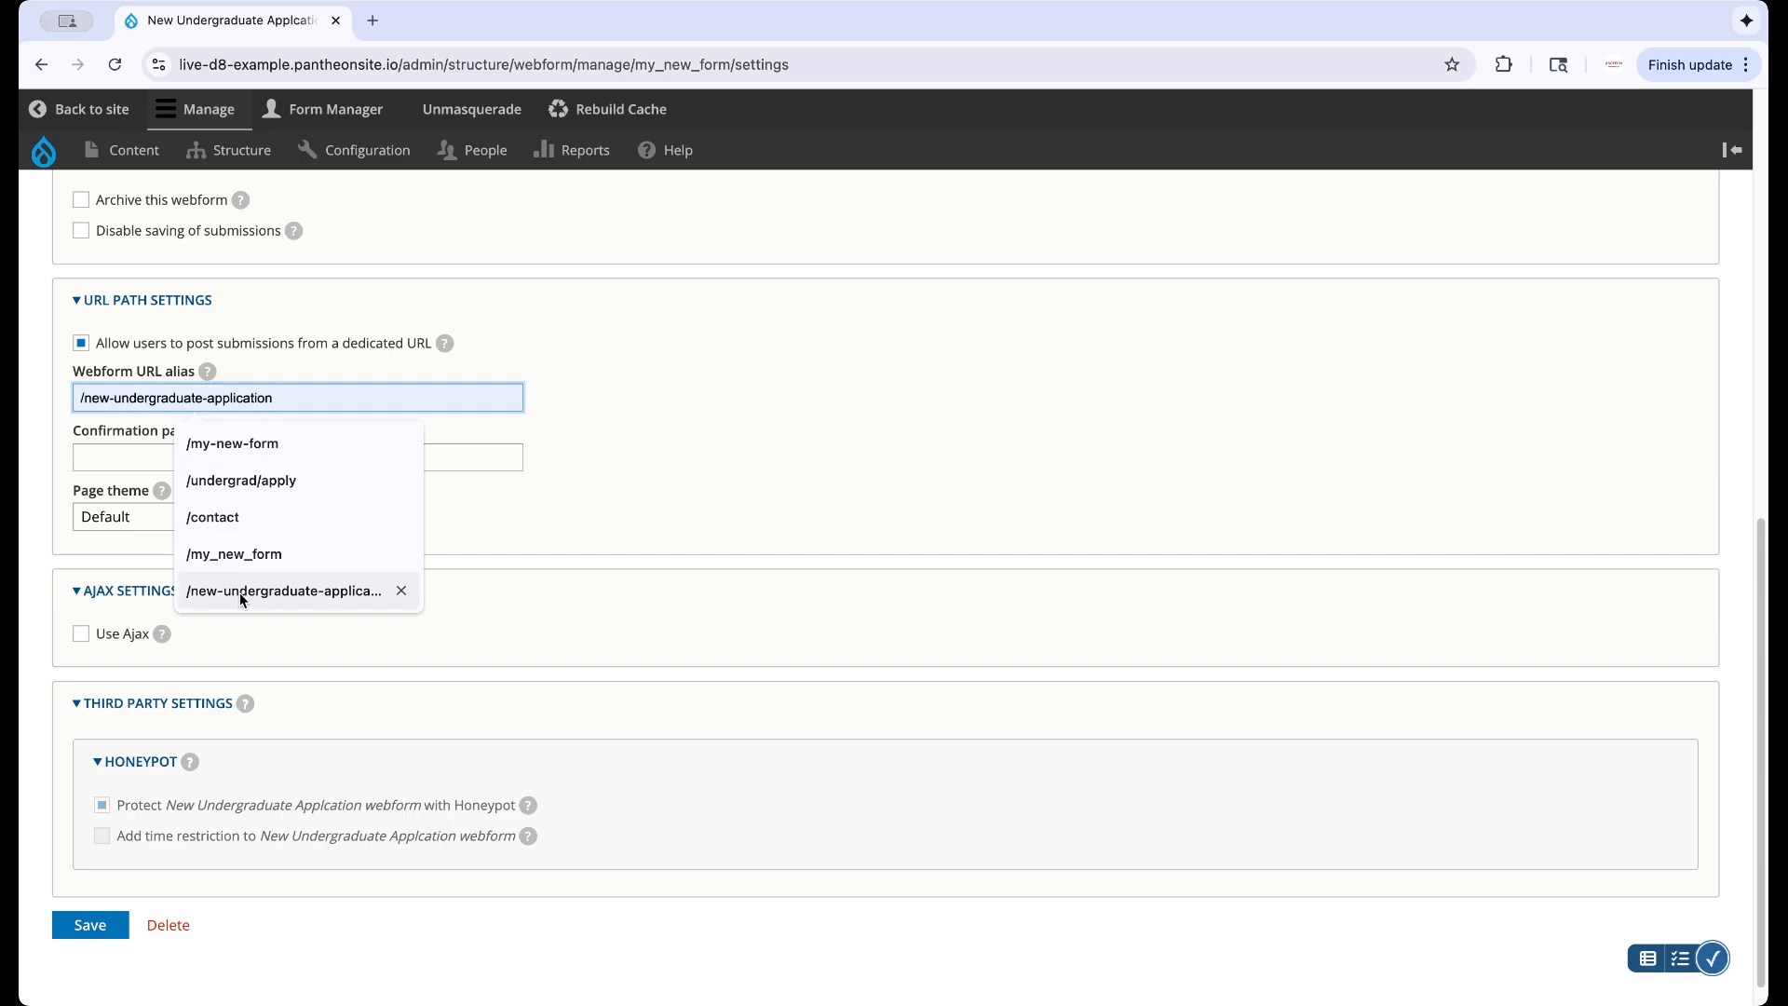
left_click(268, 480)
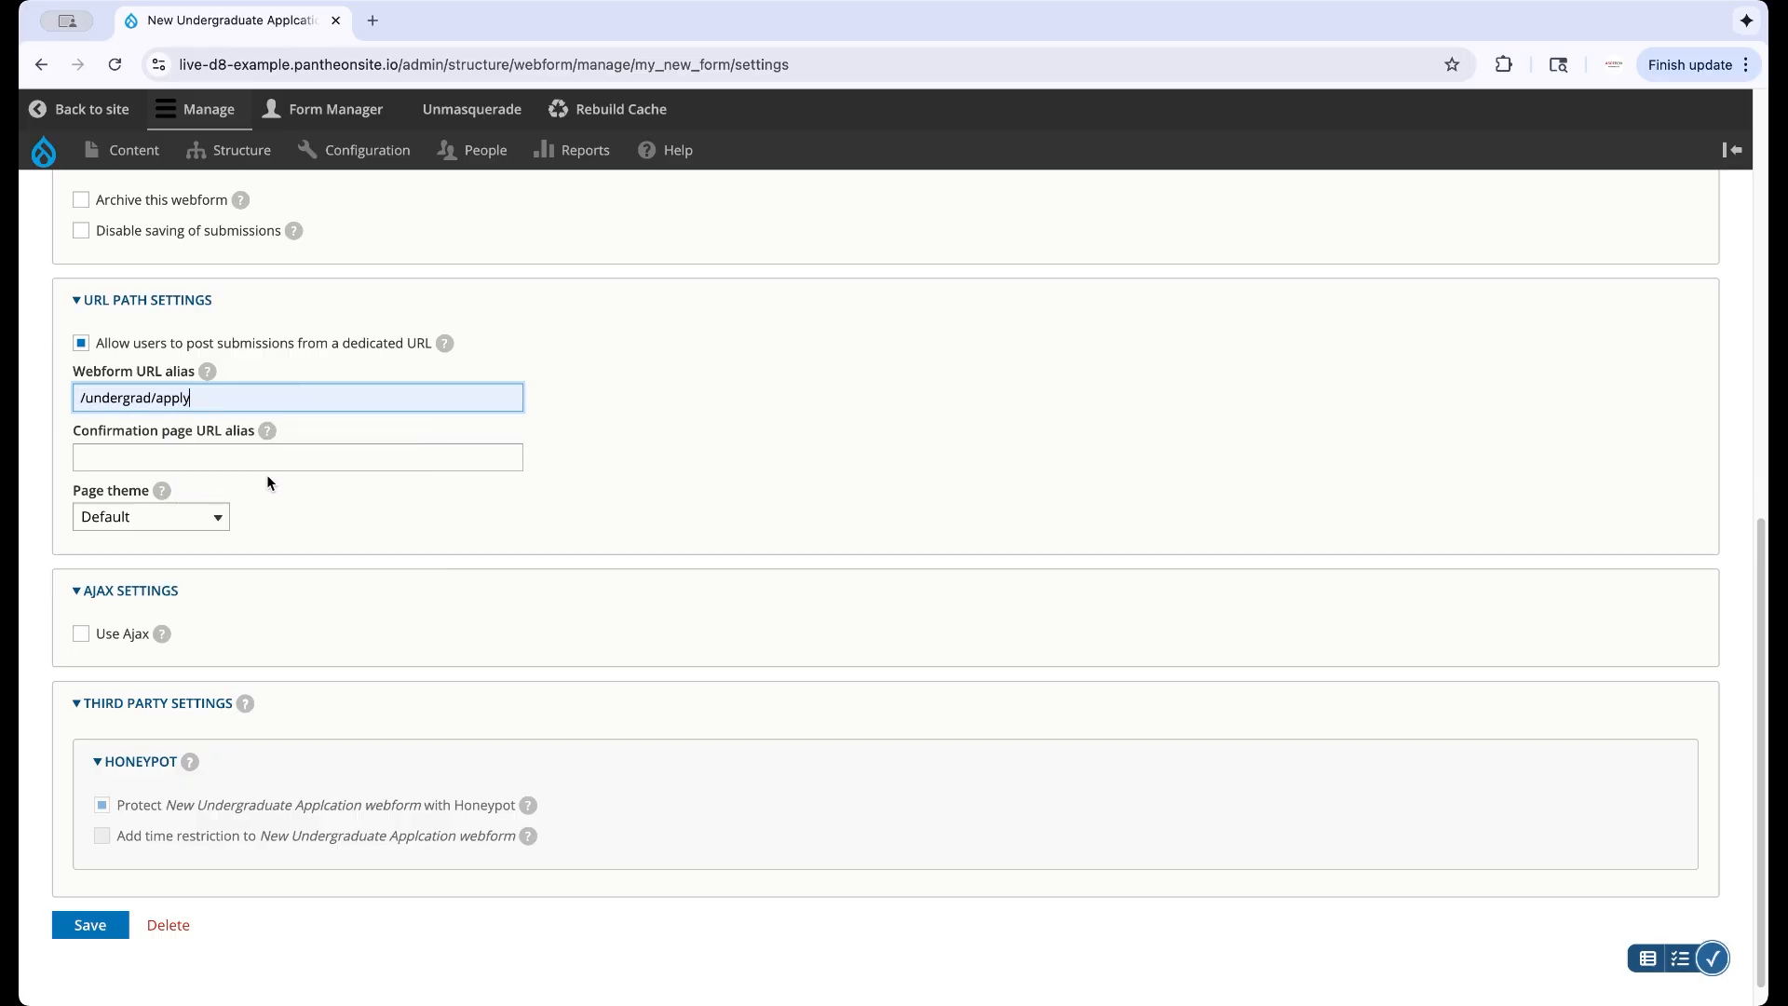
left_click(81, 925)
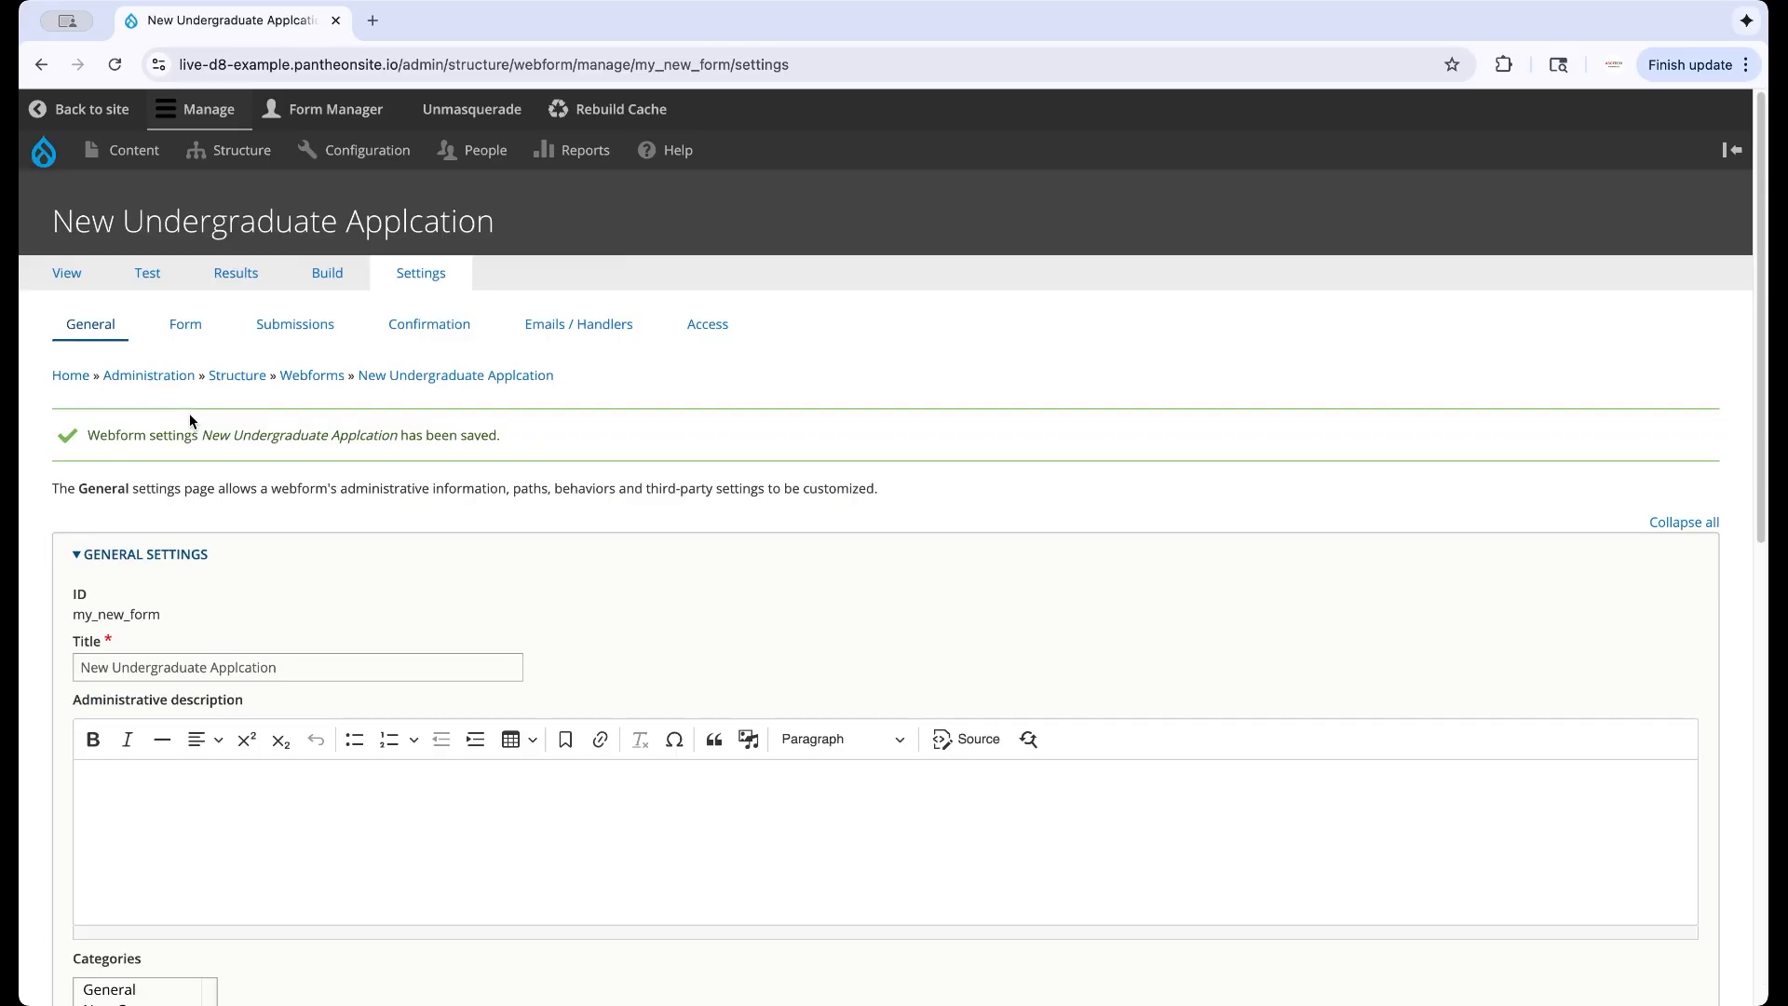
left_click(70, 271)
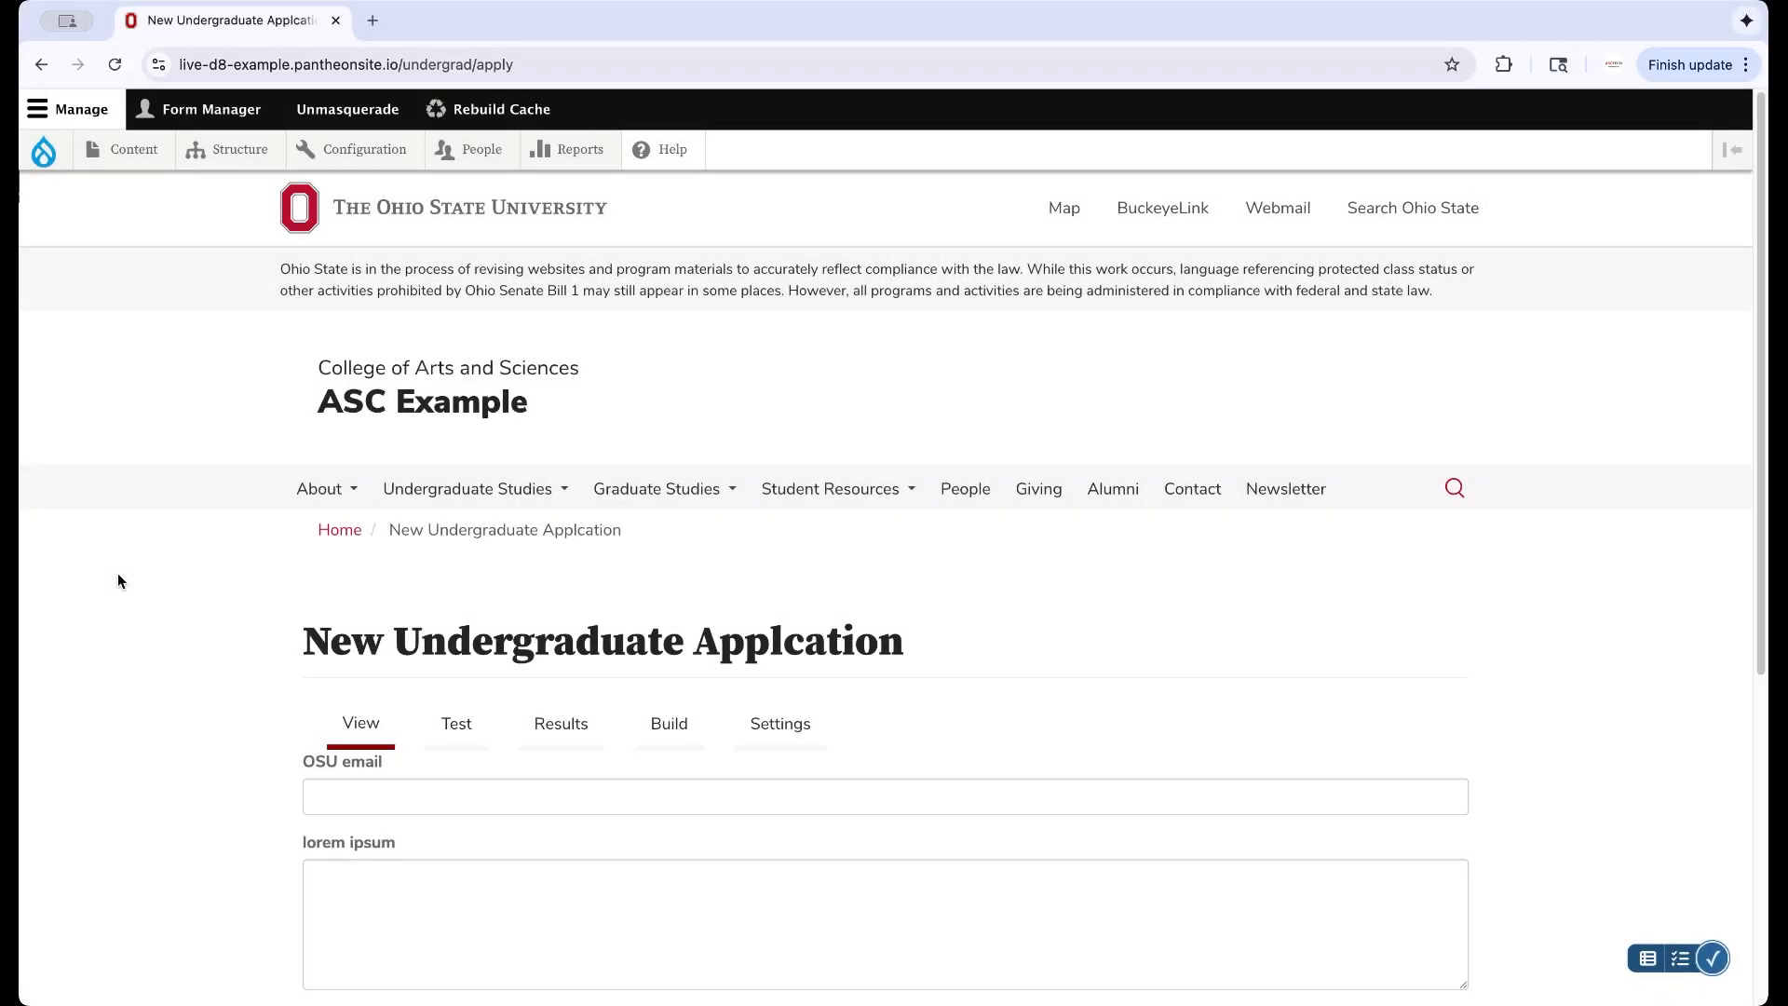
Step: Try the Closed and Scheduled form statuses and the opening time entry in the webform's form settings
left_click(811, 727)
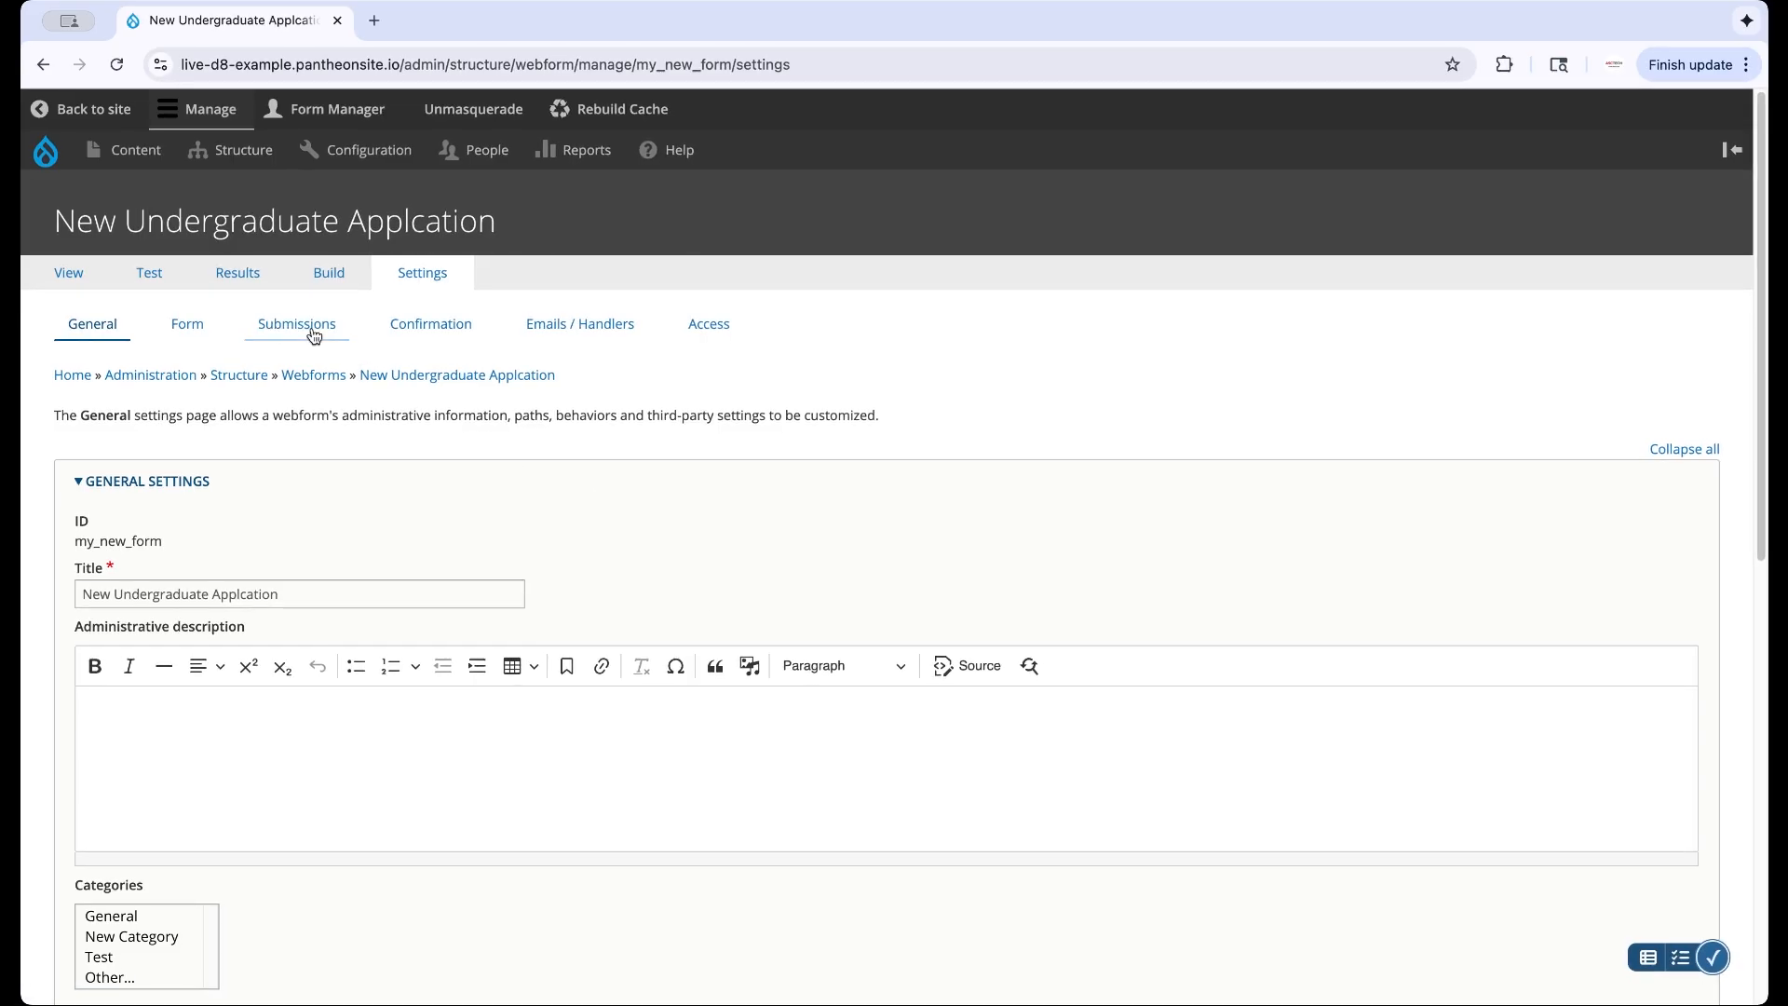
left_click(198, 328)
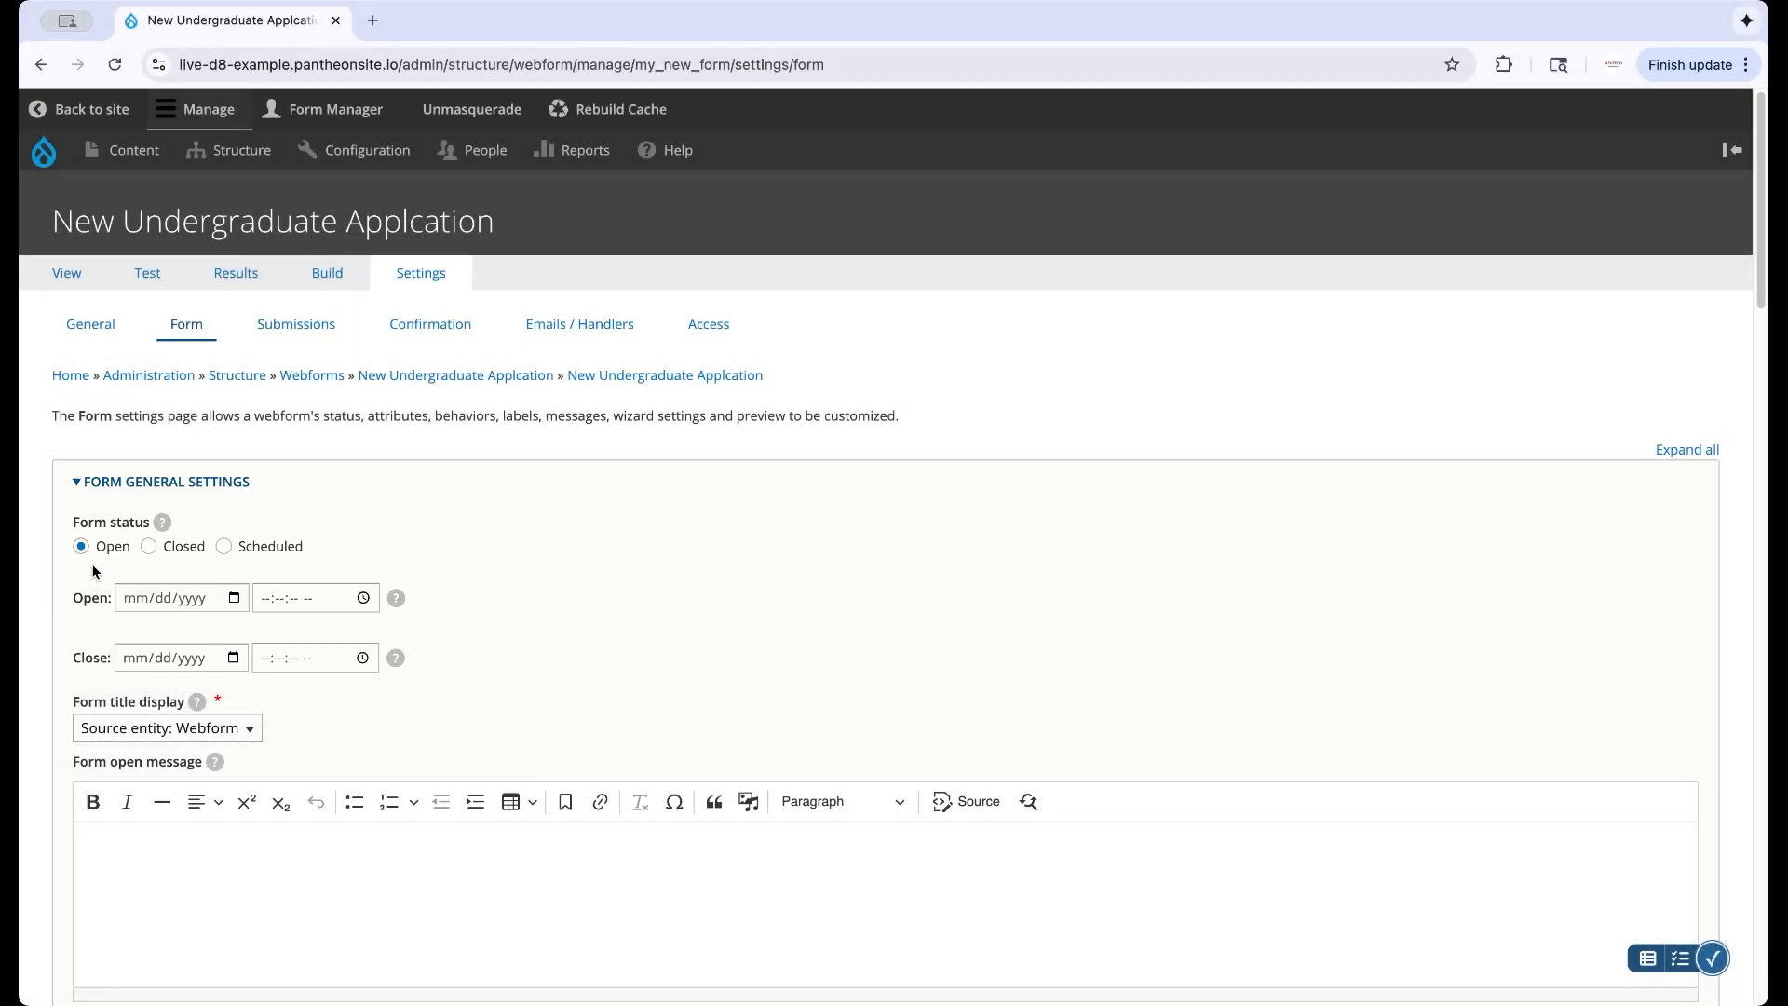
left_click(186, 559)
left_click(281, 552)
left_click(265, 595)
left_click(281, 600)
left_click(308, 598)
left_click(356, 517)
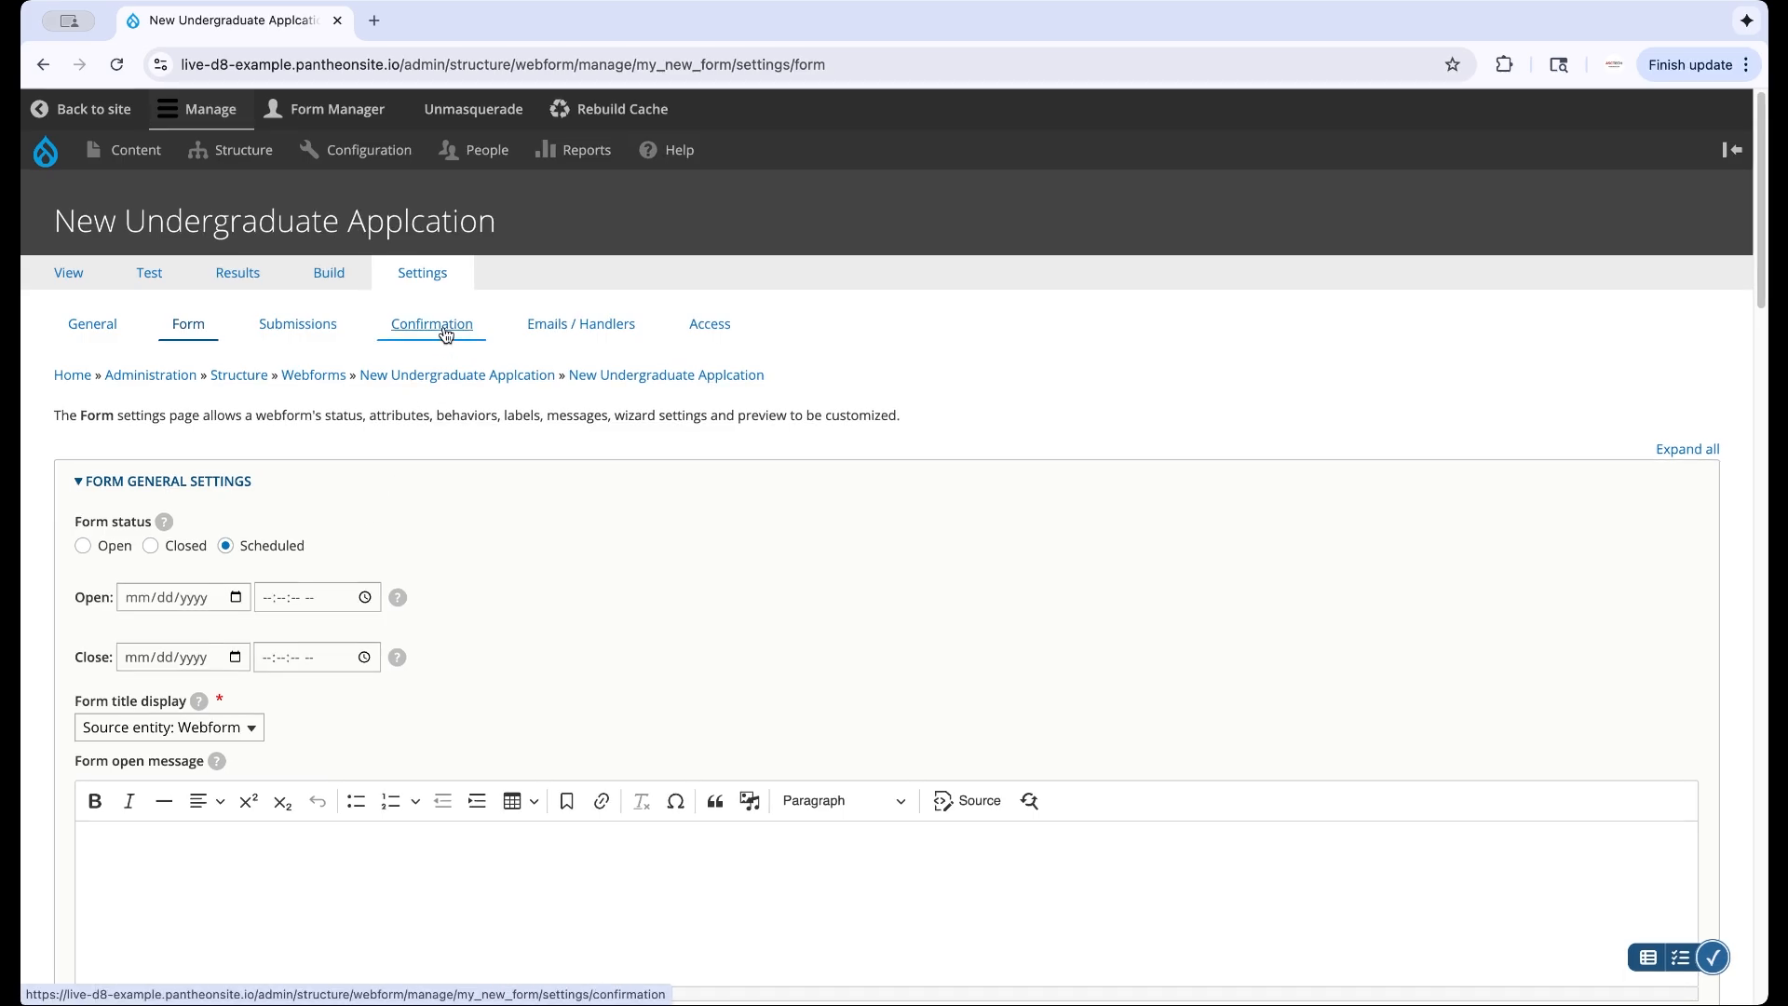
Step: Clear the existing page title and message in the webform's confirmation settings
left_click(445, 333)
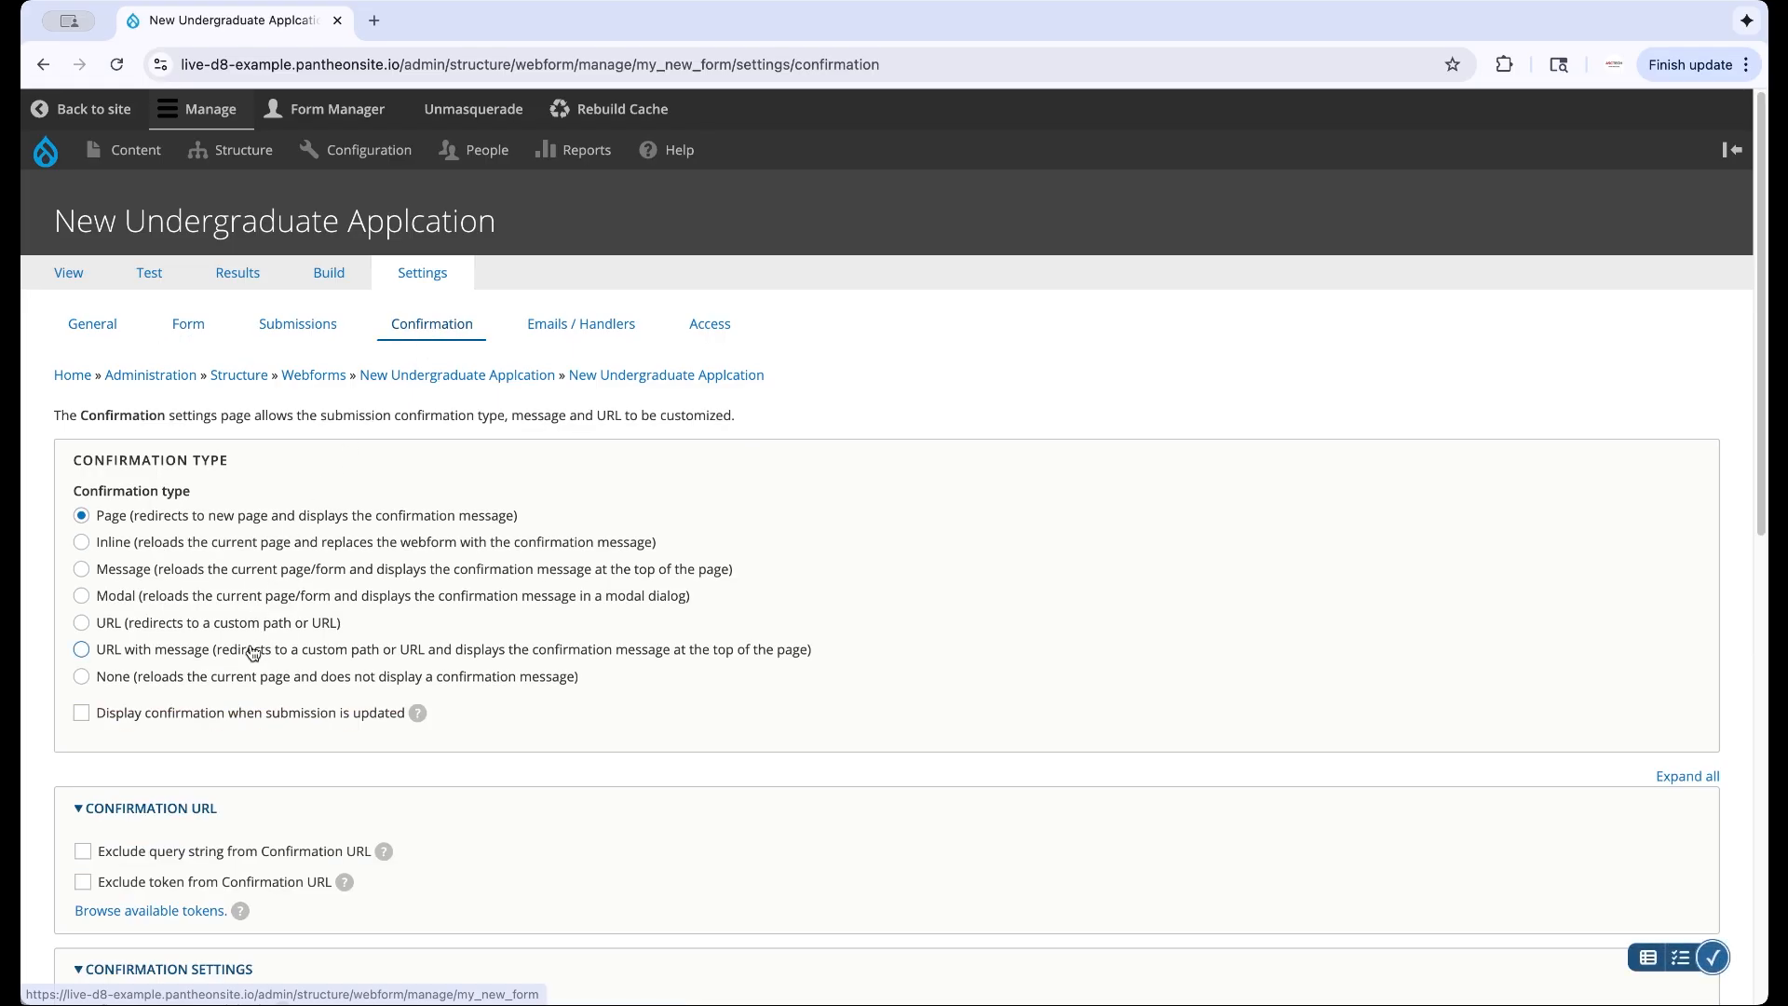
scroll(238, 664, "down", 15)
scroll(239, 663, "up", 5)
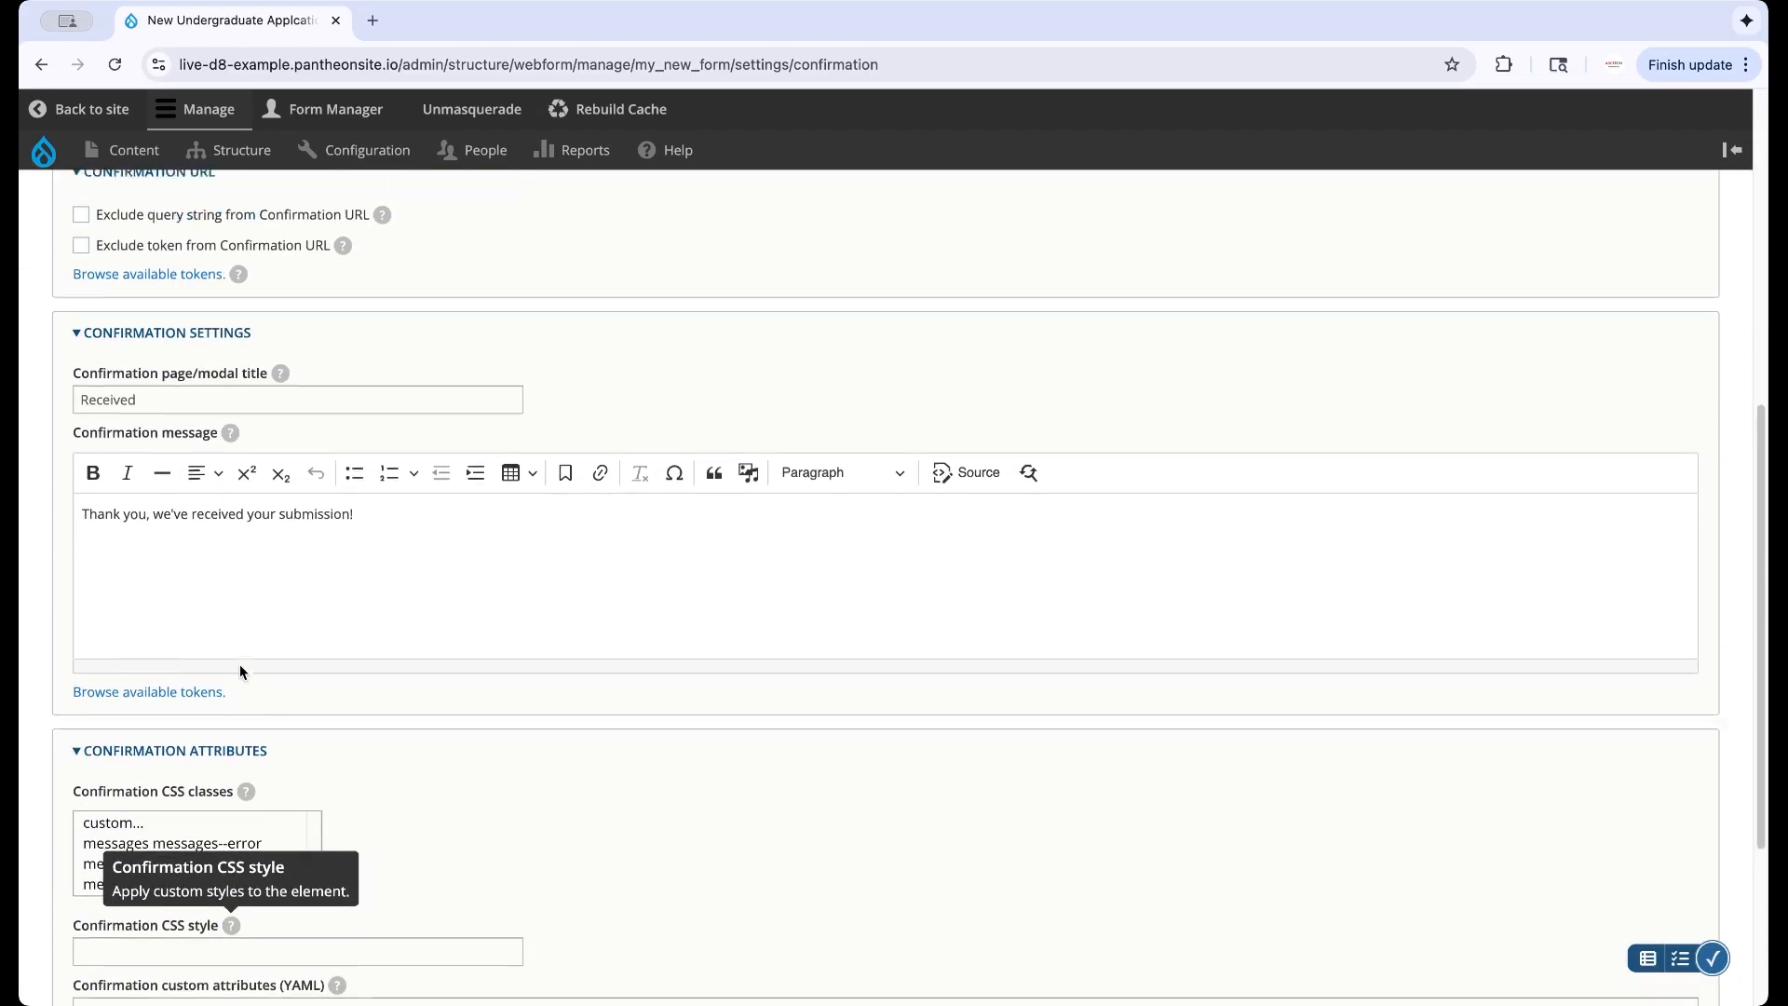
double_click(245, 413)
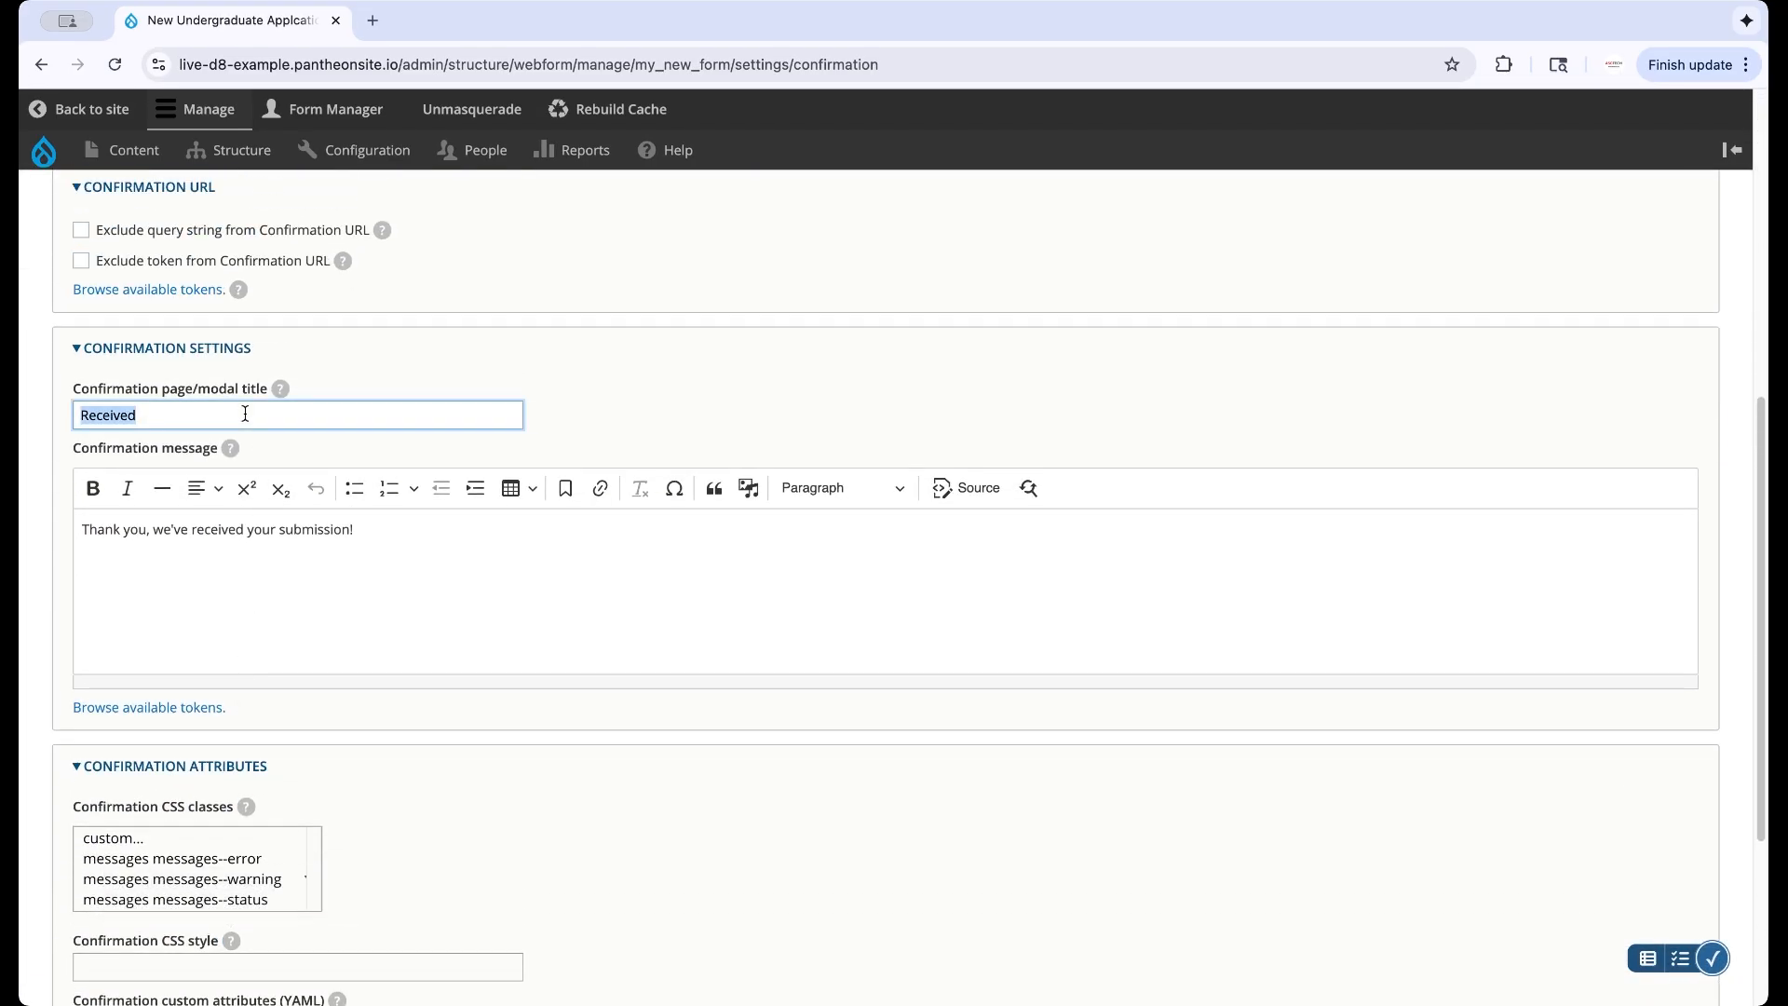
key("BackSpace")
left_click(438, 539)
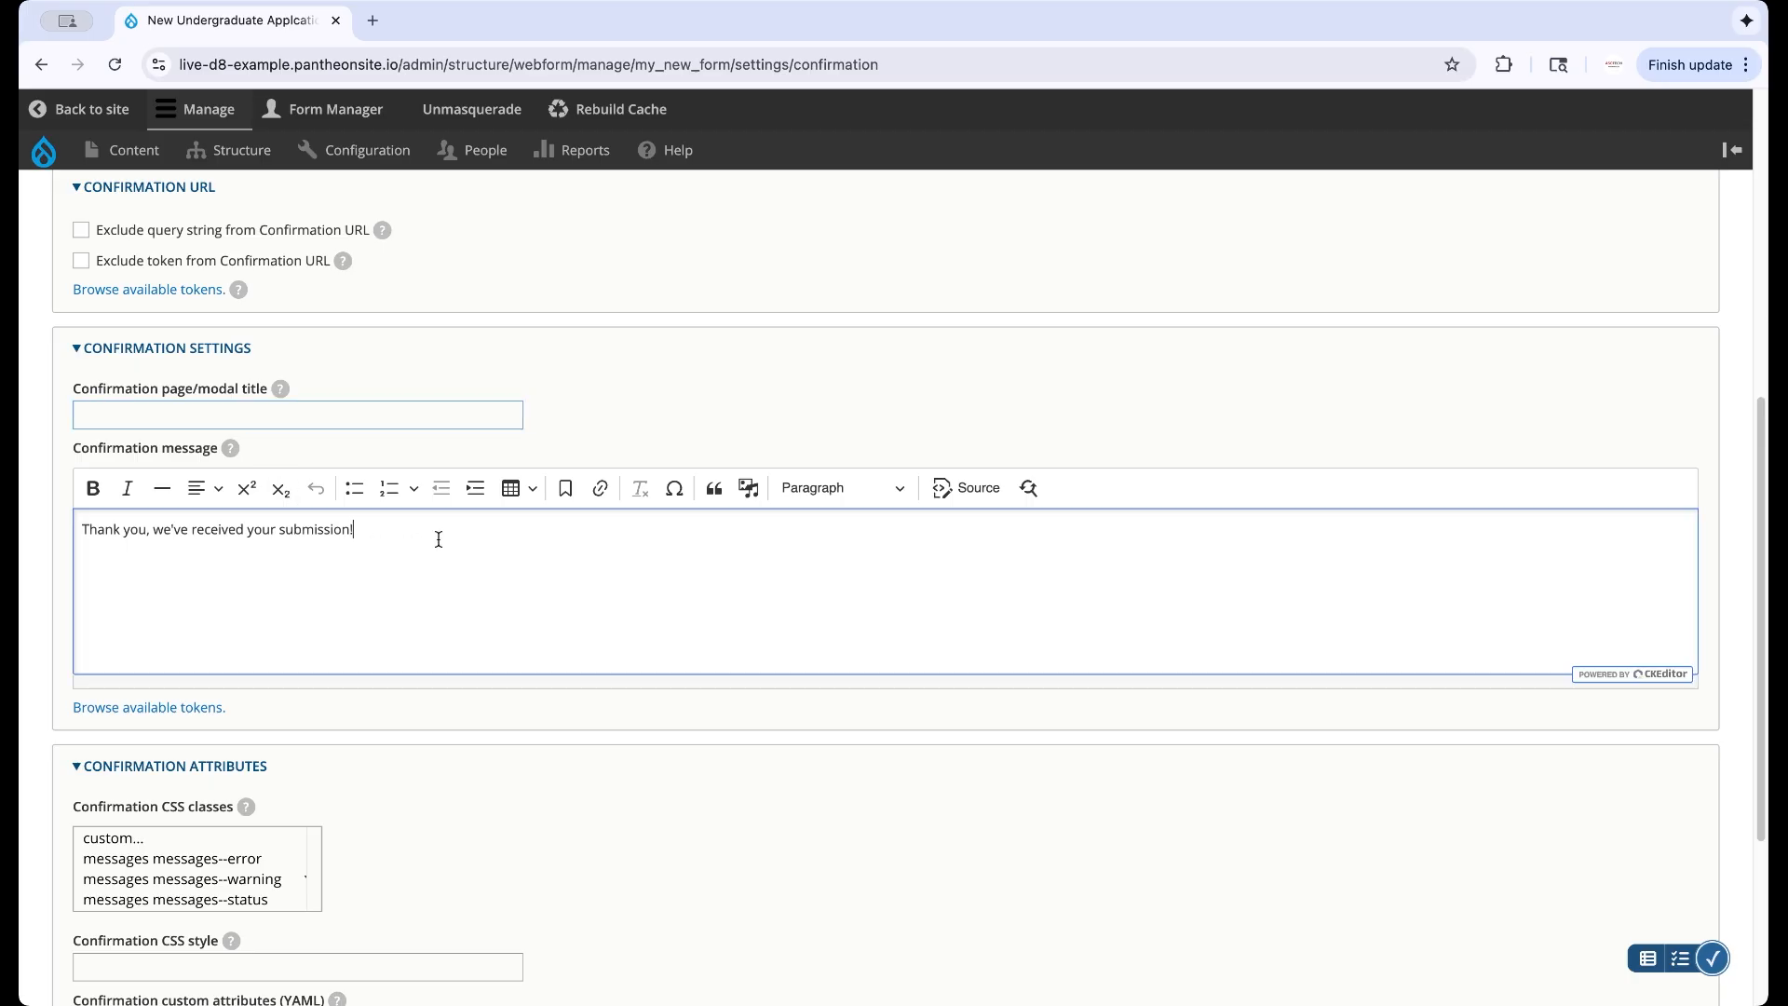
key("BackSpace")
left_click_drag(352, 531, 89, 527)
key("BackSpace")
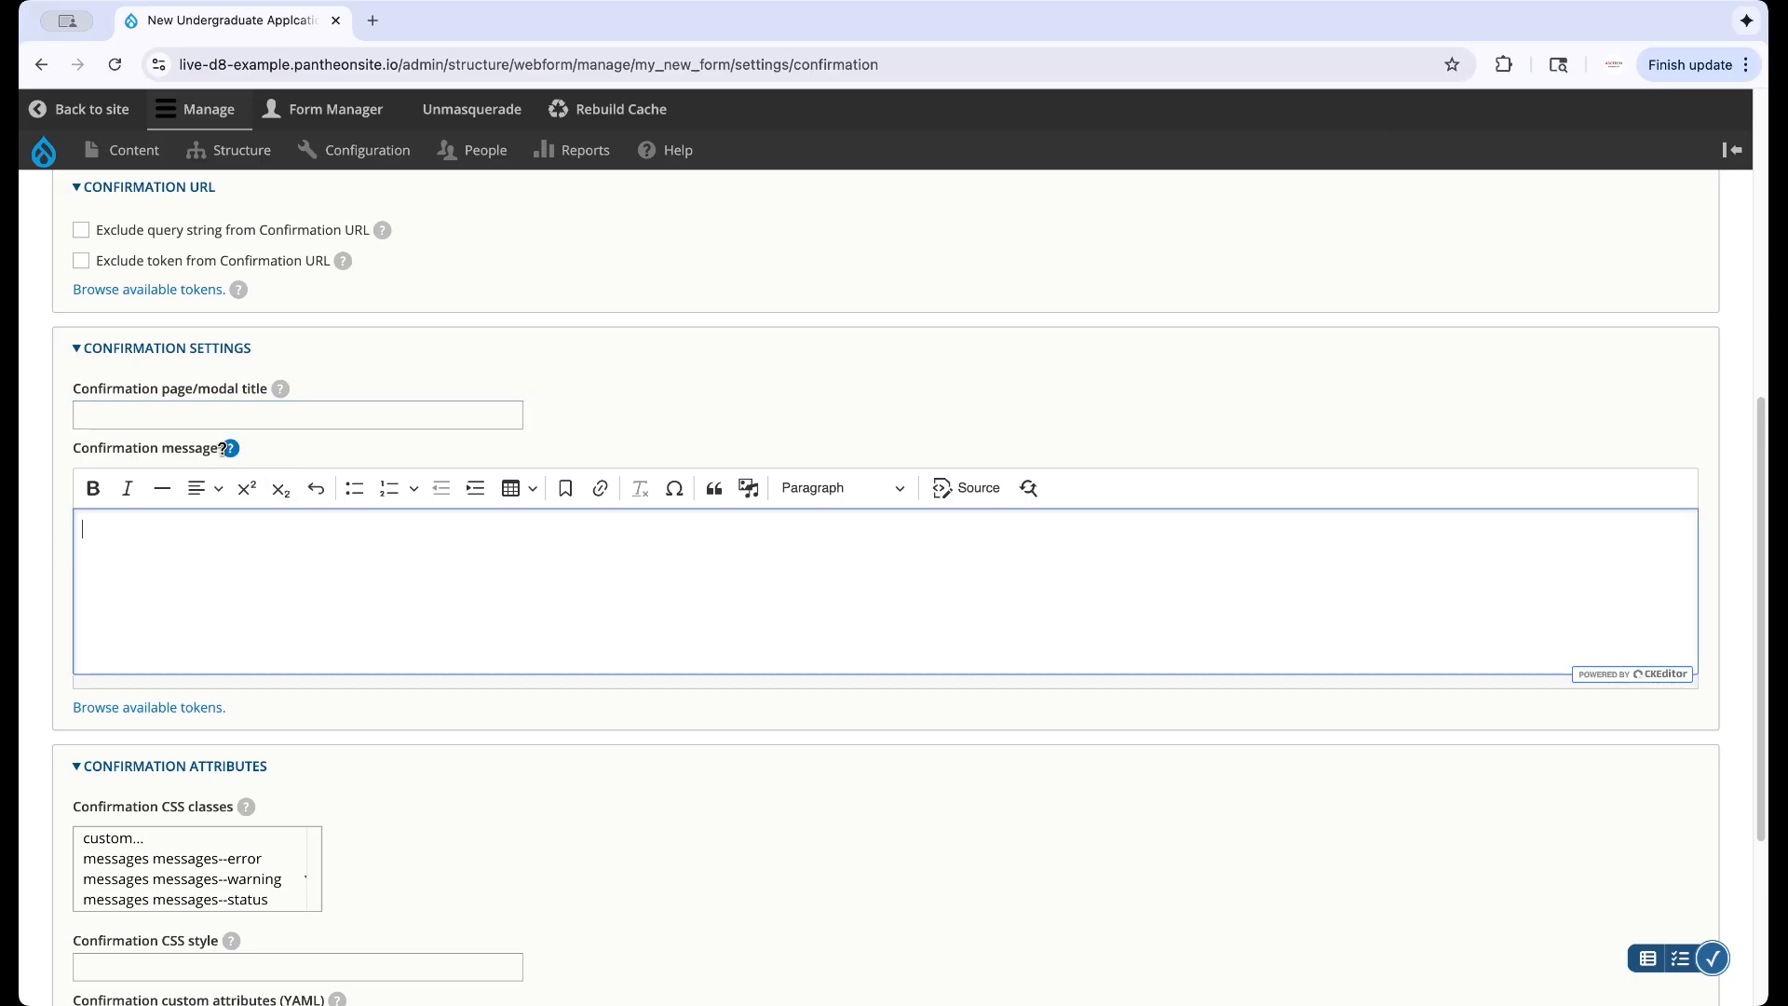
left_click(395, 363)
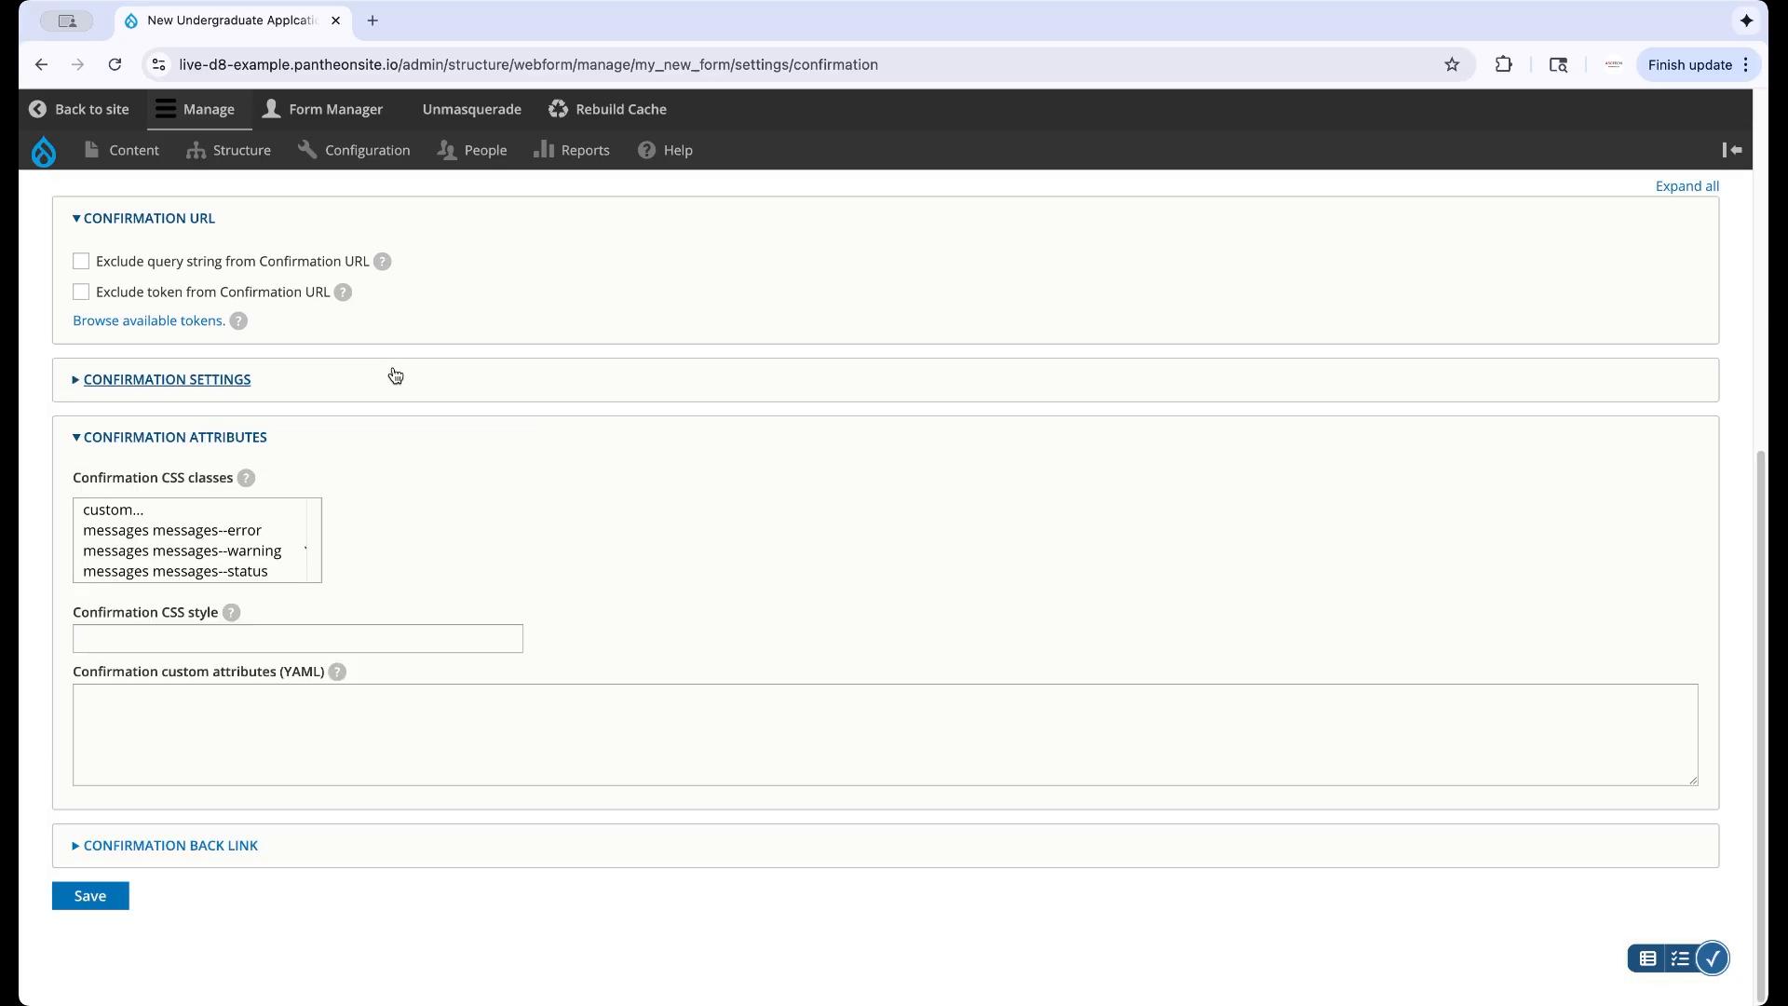
left_click(395, 374)
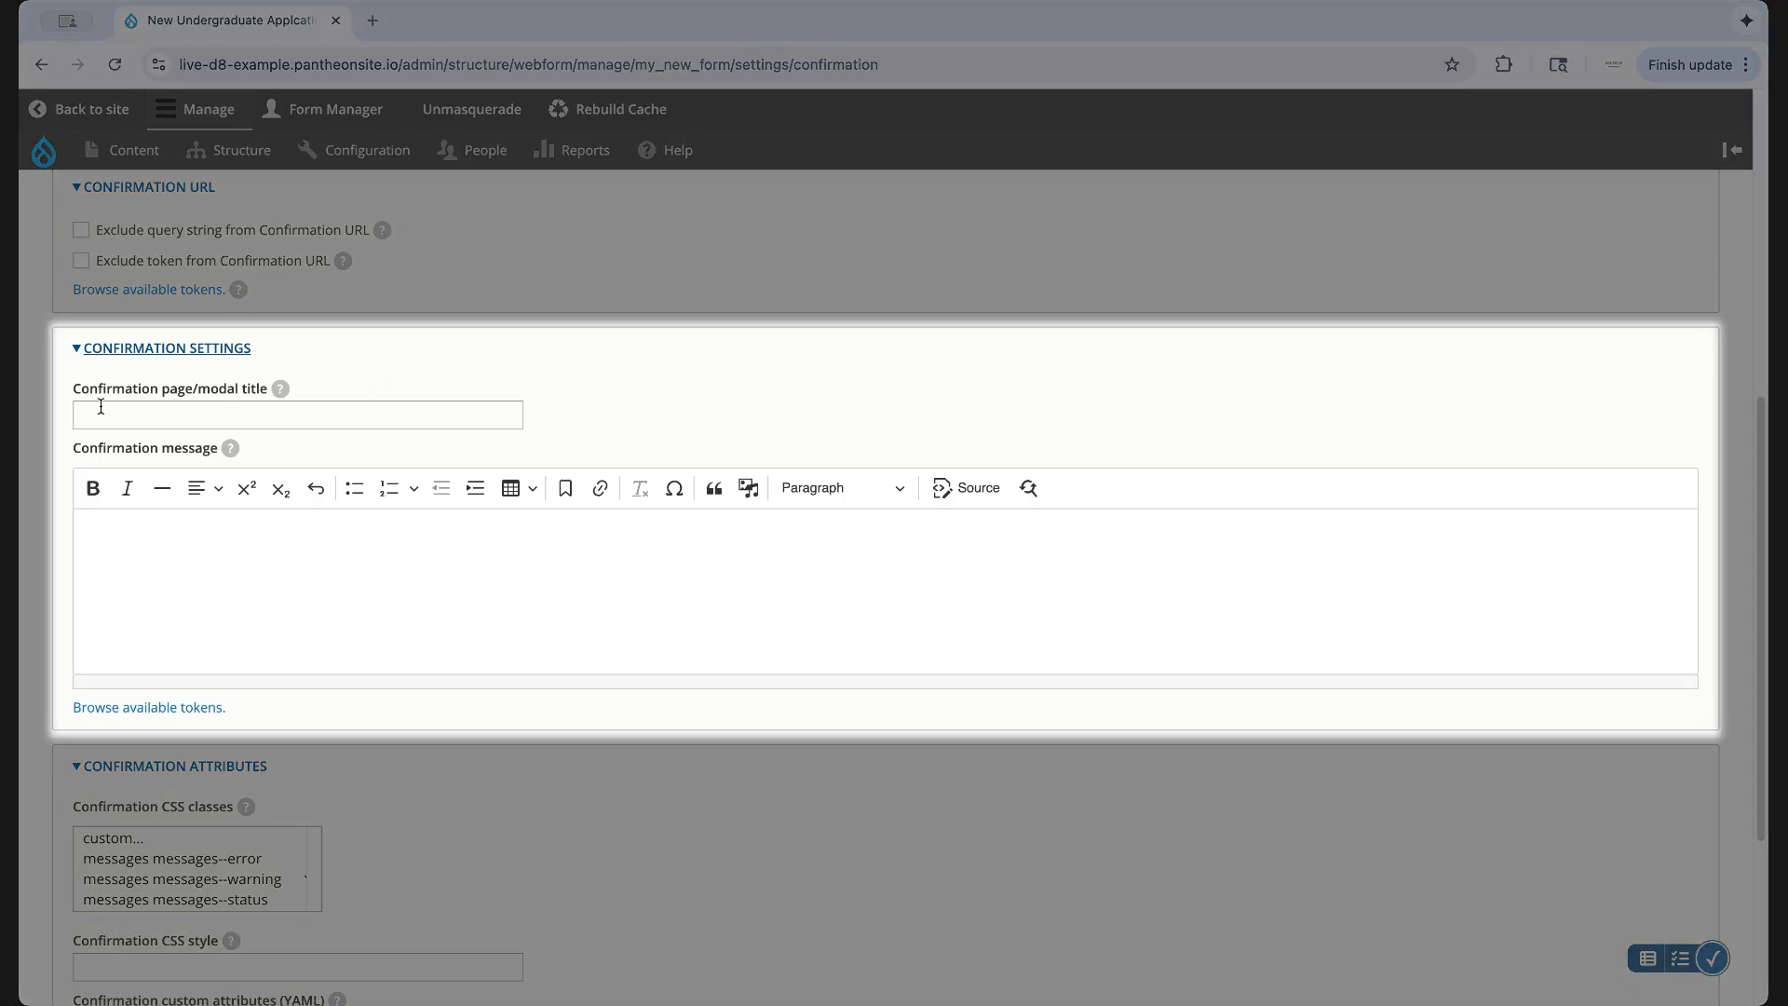
Step: Set the confirmation title to "Received" and the message to "Thank you, we've received your submission!", and save the settings
left_click(101, 407)
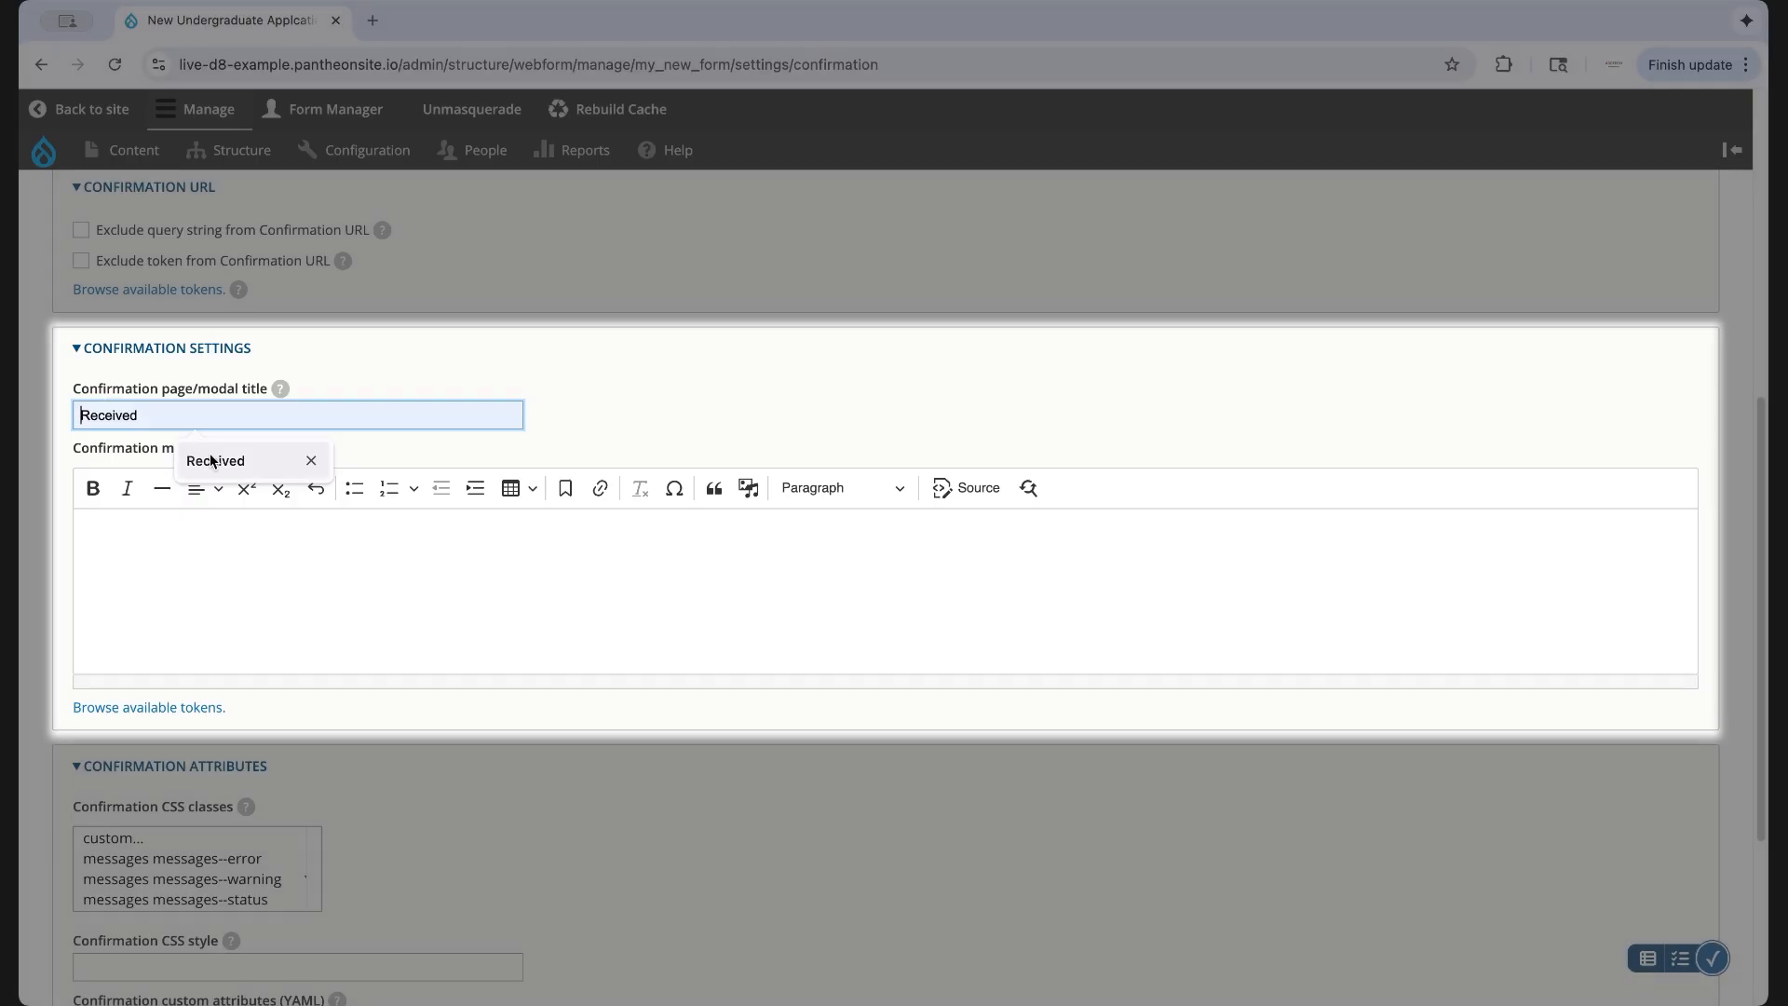
left_click(212, 460)
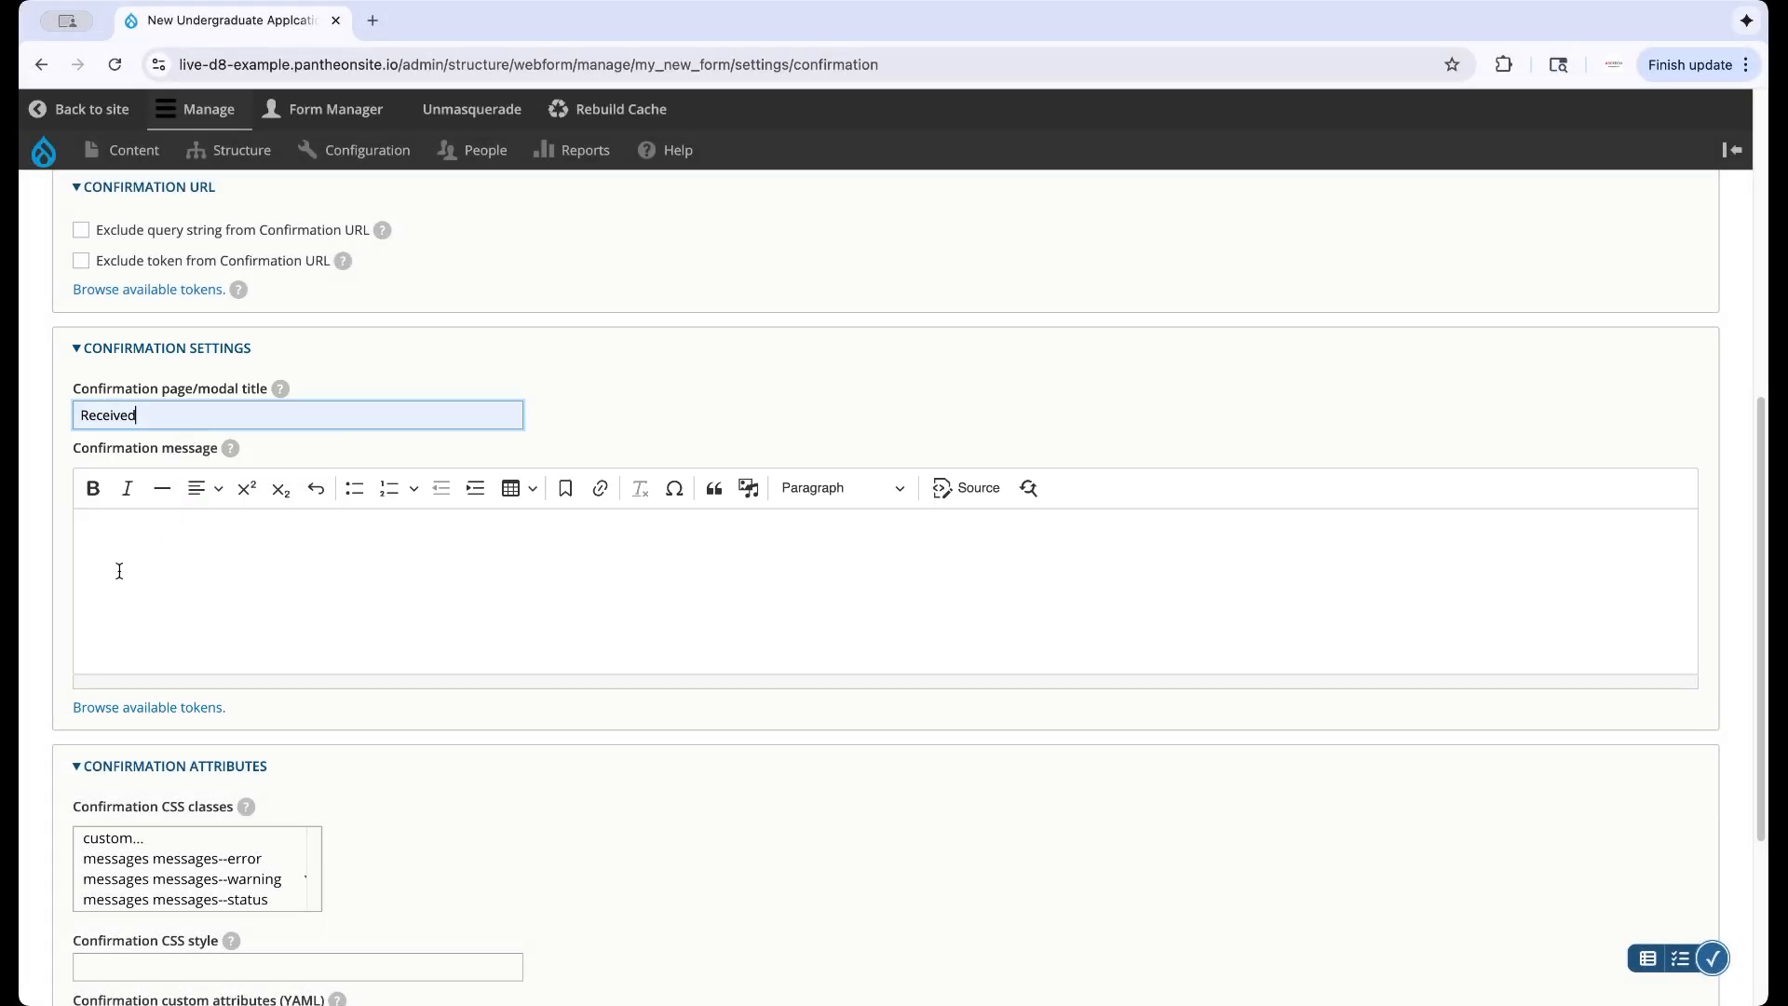
left_click(103, 527)
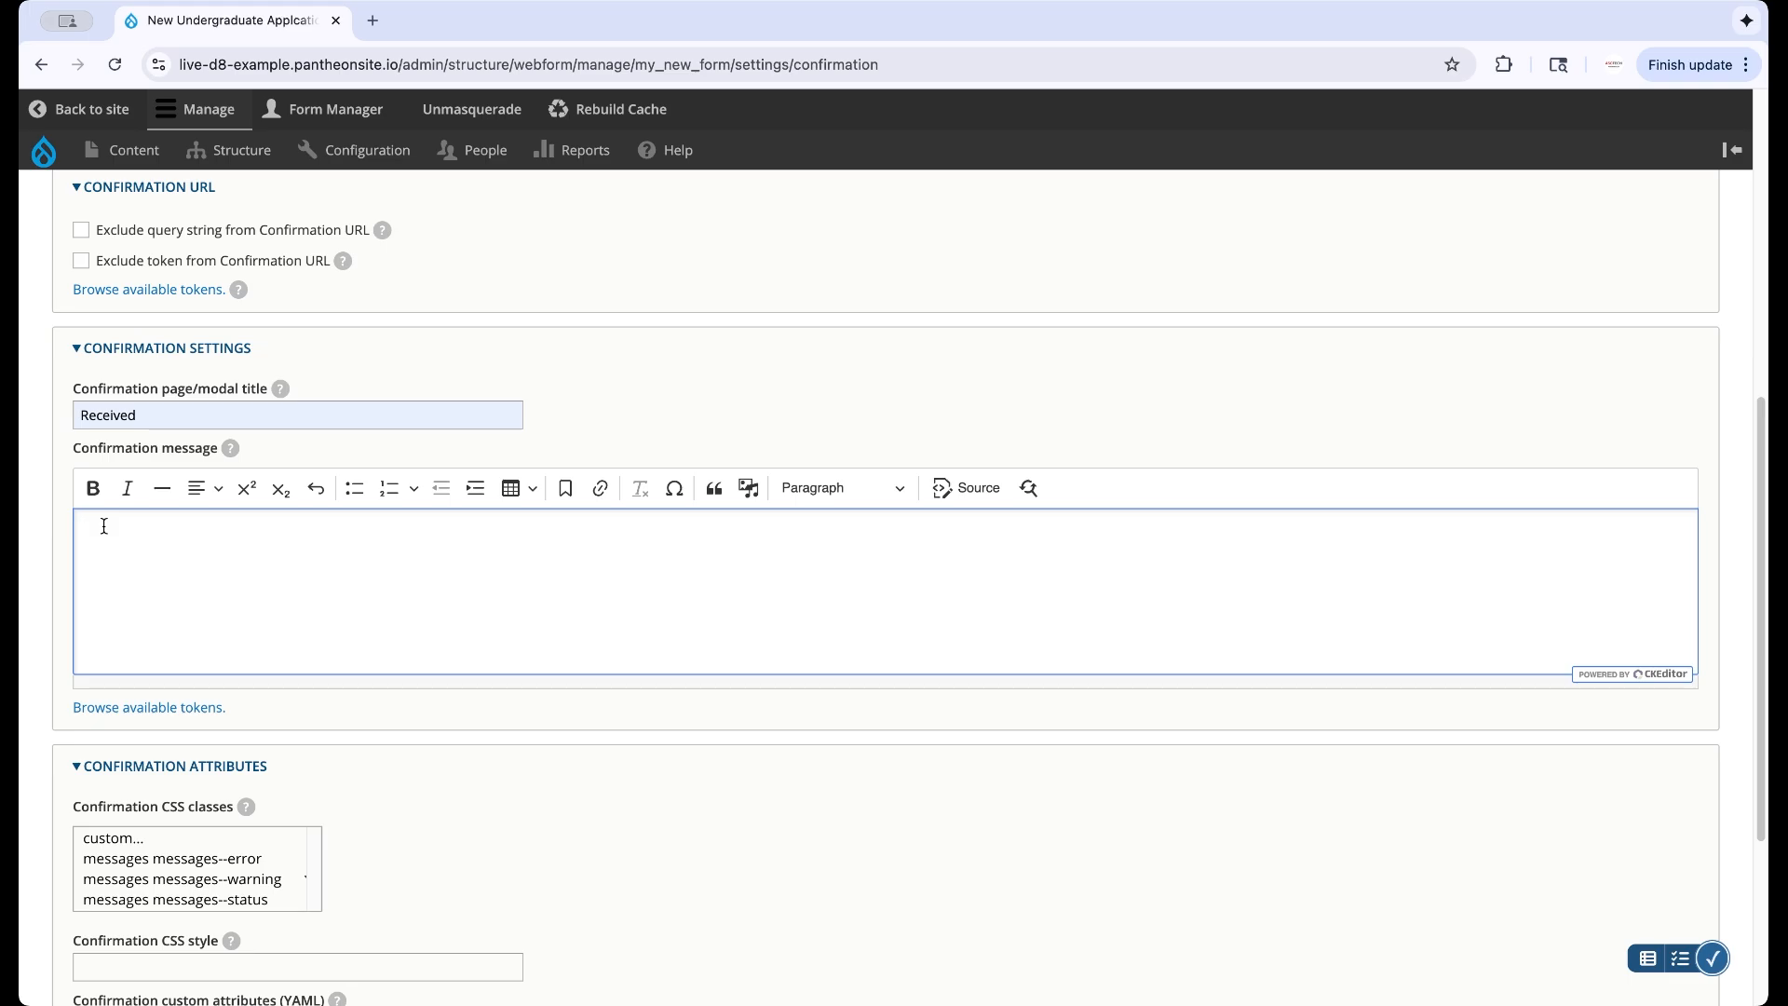
type("Thank you, we've received your submission!")
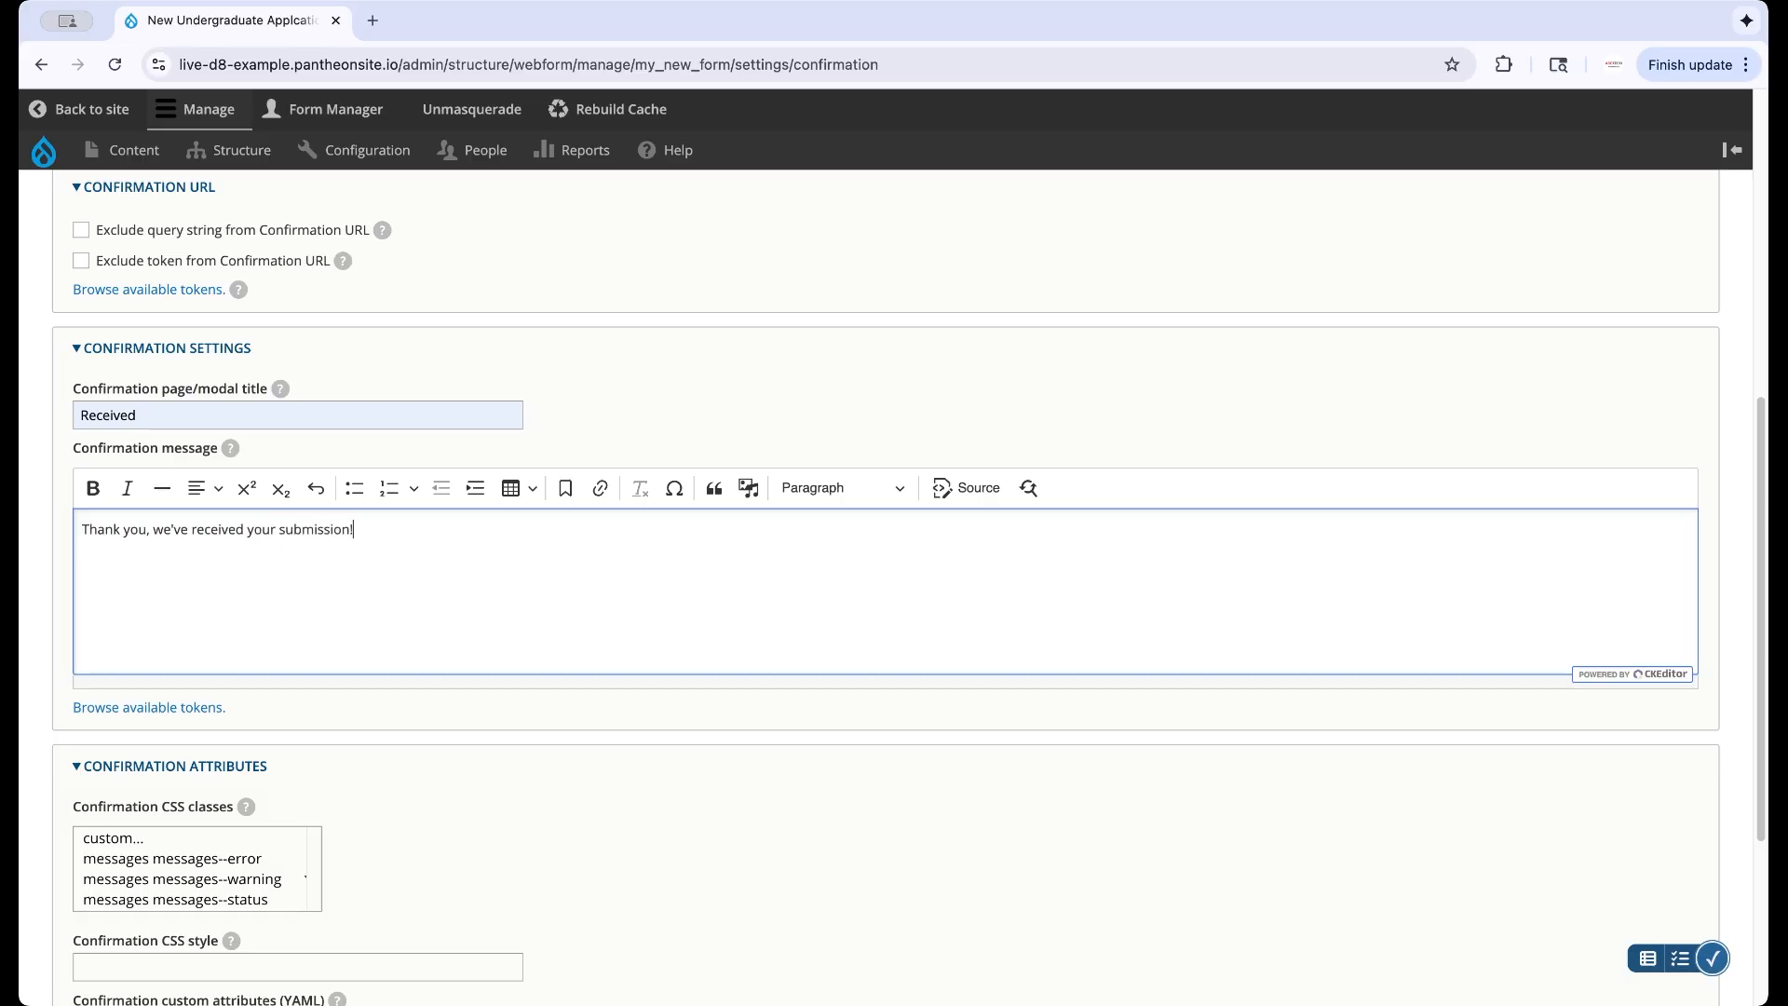
scroll(62, 656, "down", 5)
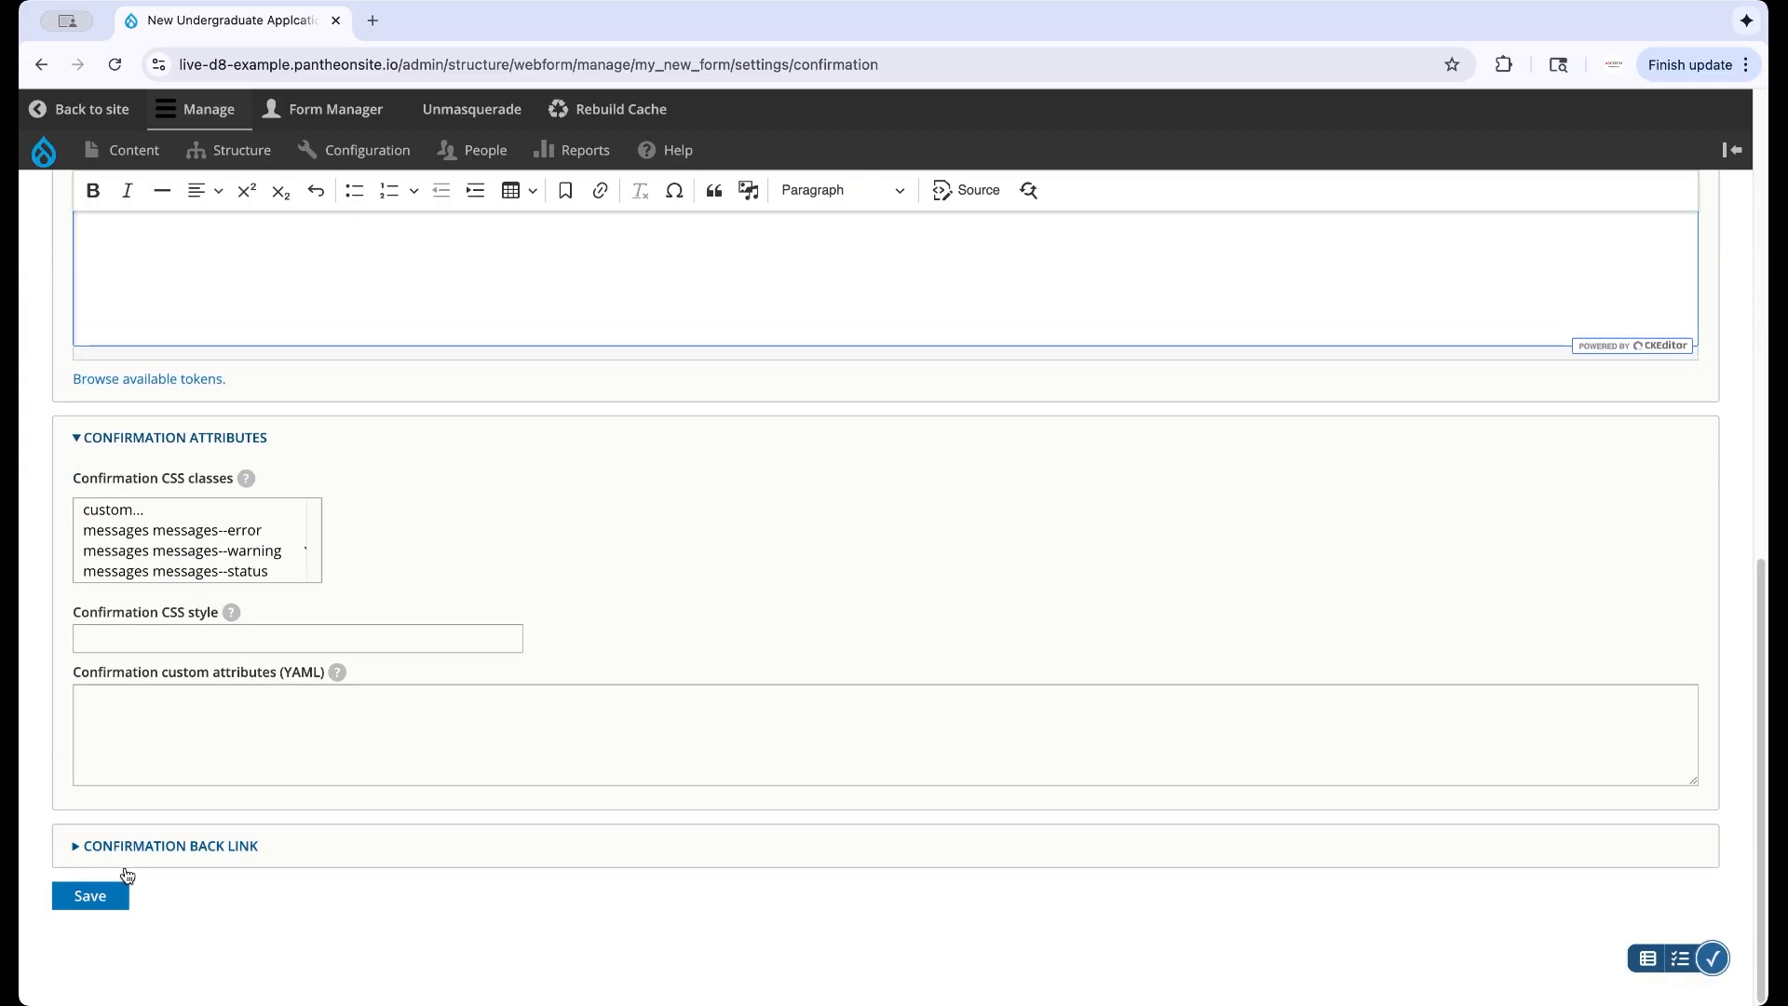
left_click(114, 894)
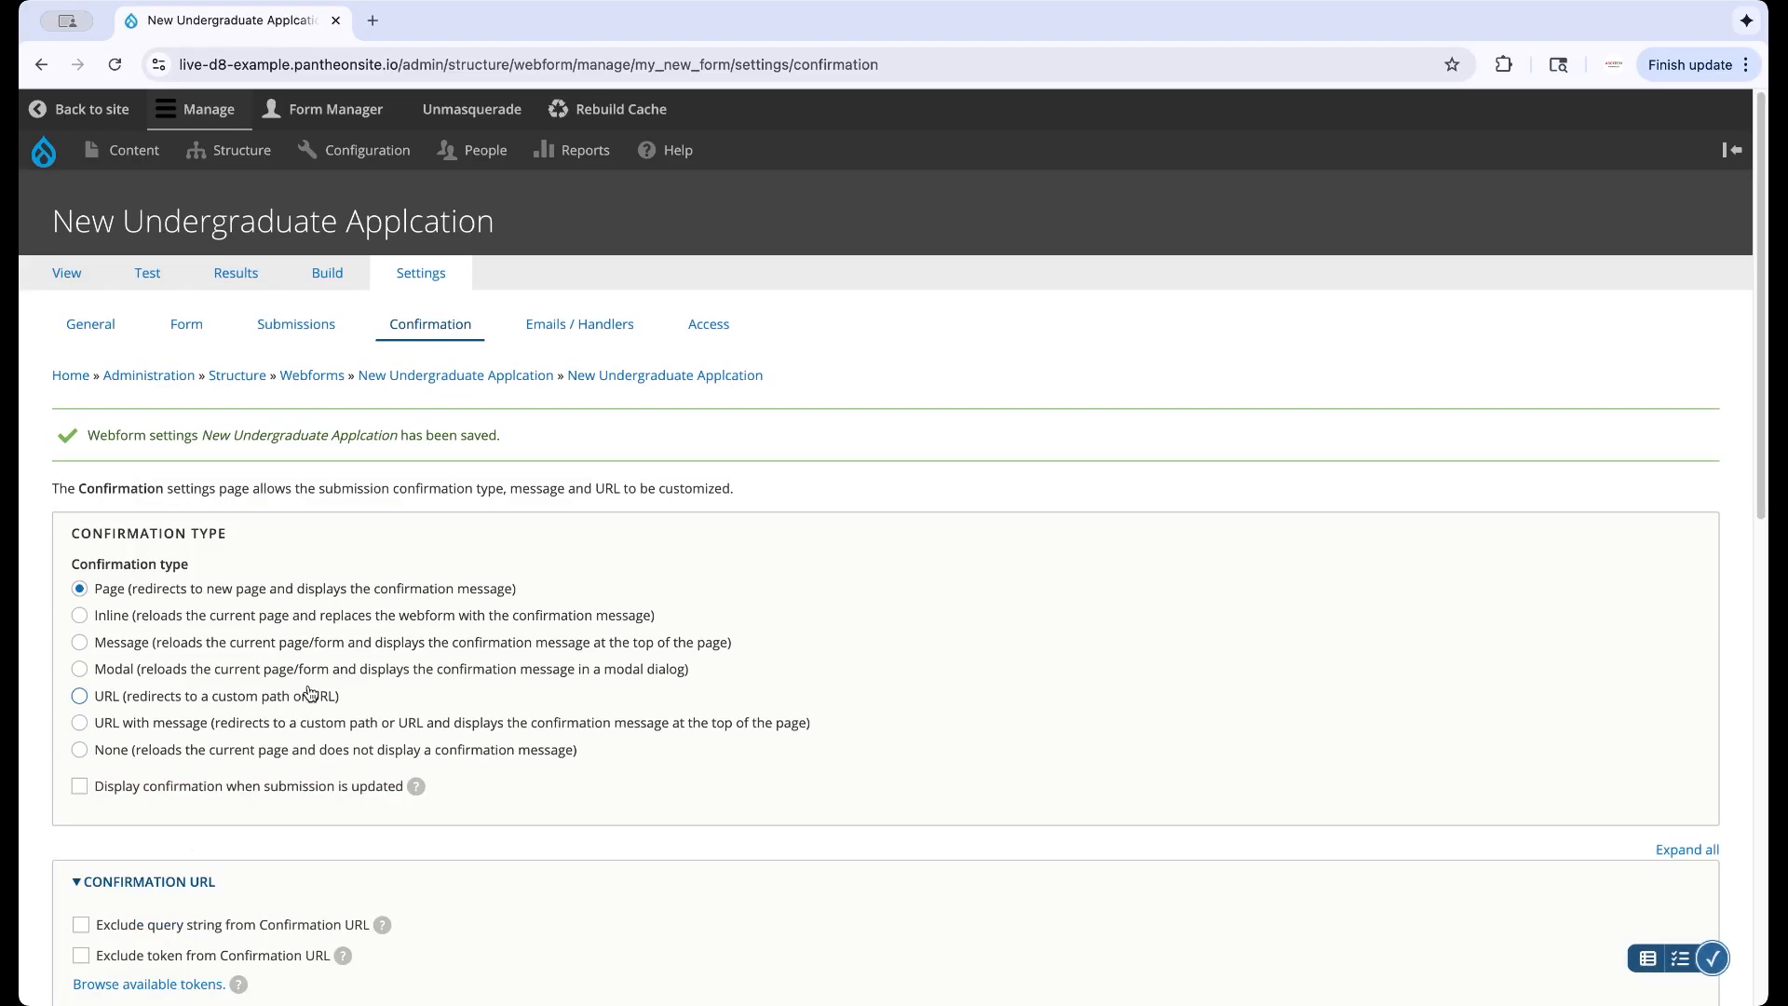
Step: Start a new email handler for the webform and title it "Email to site admins"
left_click(583, 321)
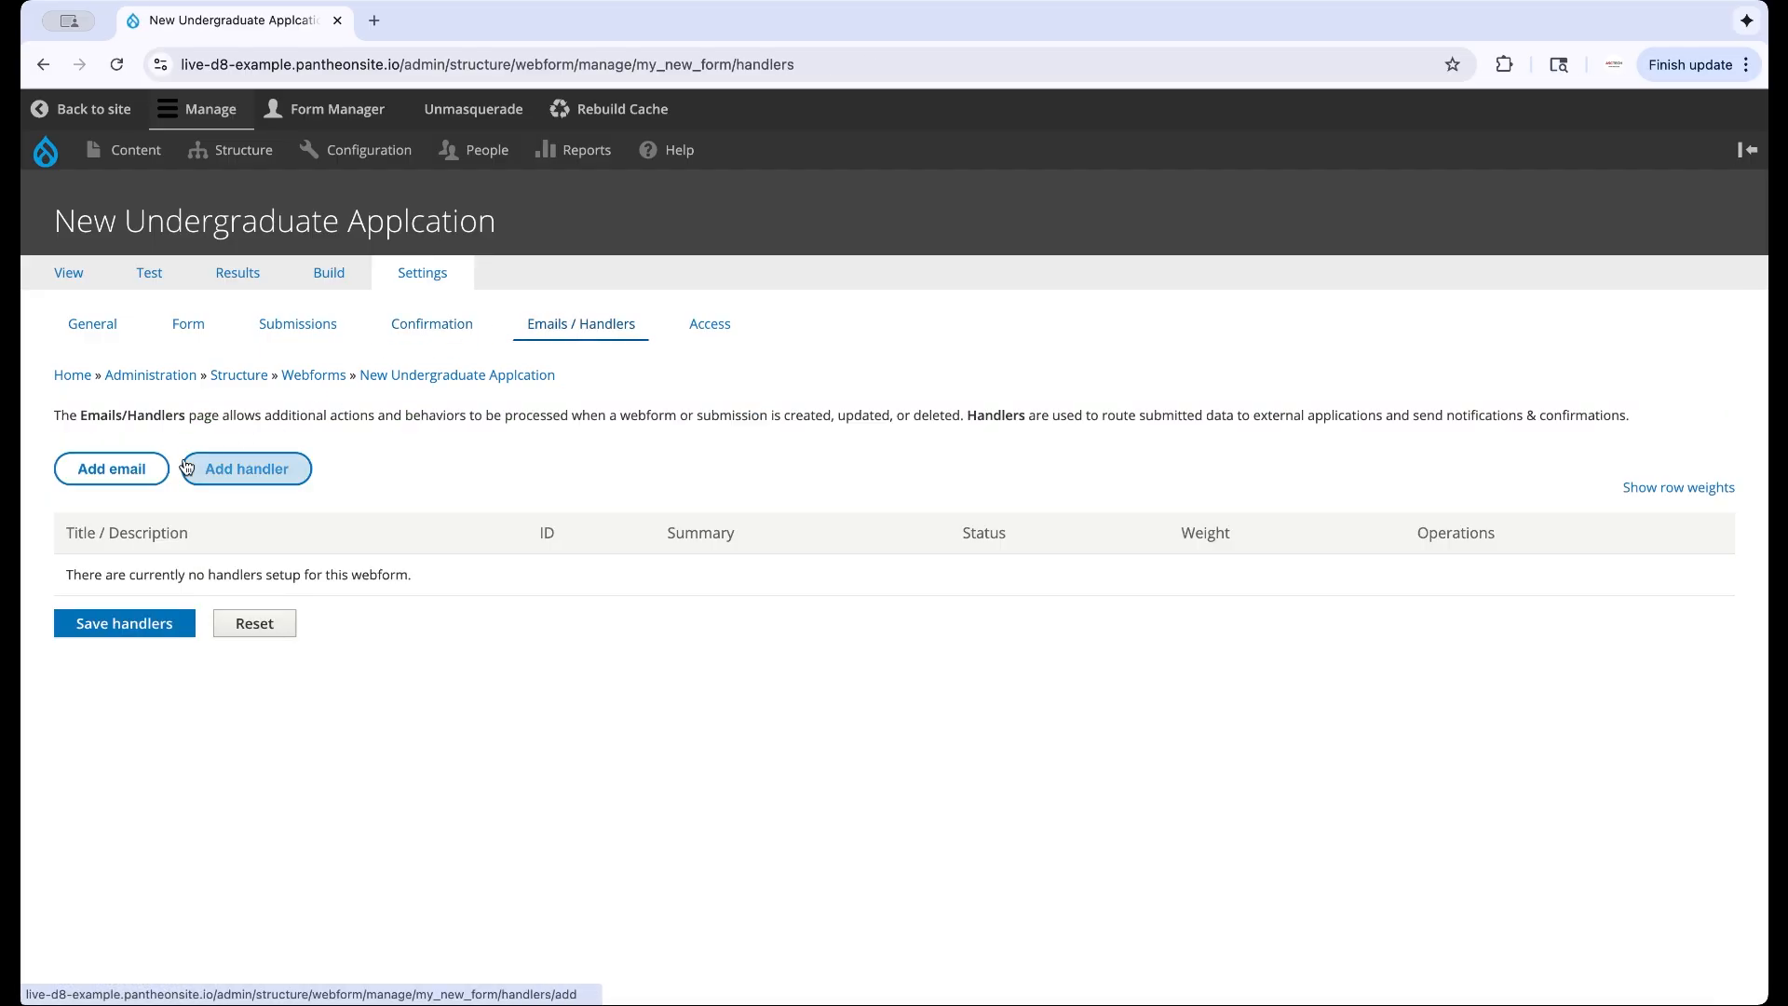
left_click(112, 468)
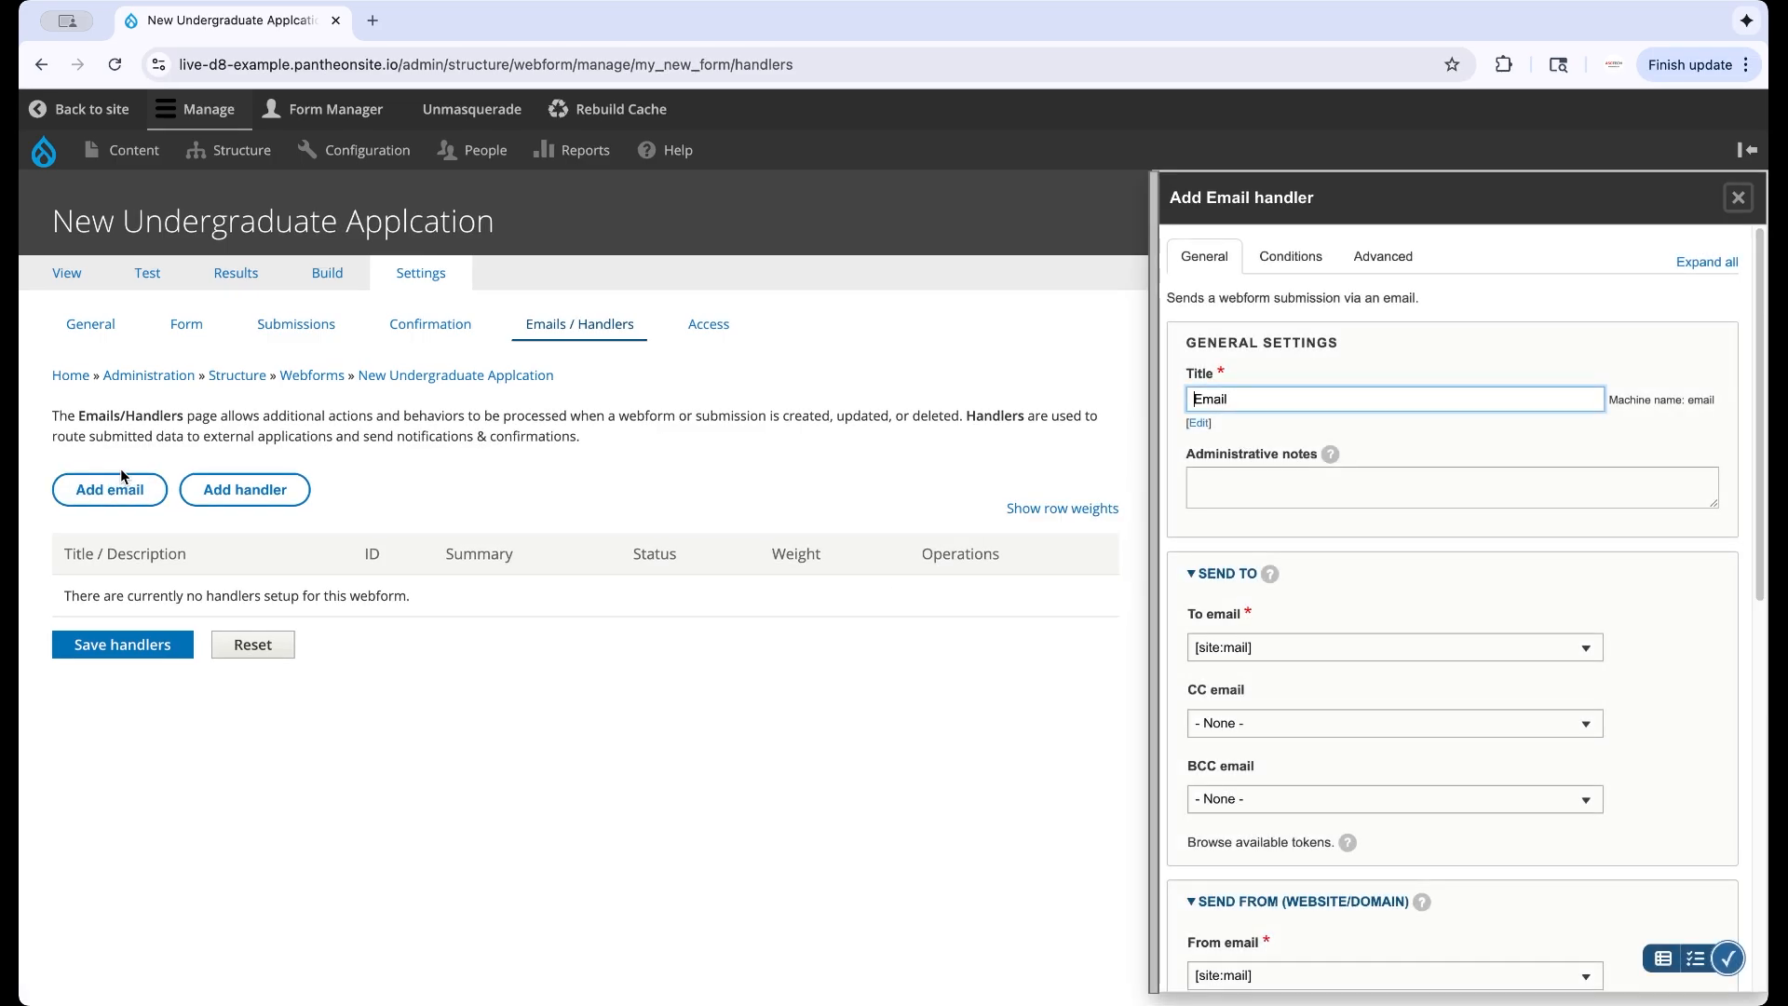
left_click(1283, 395)
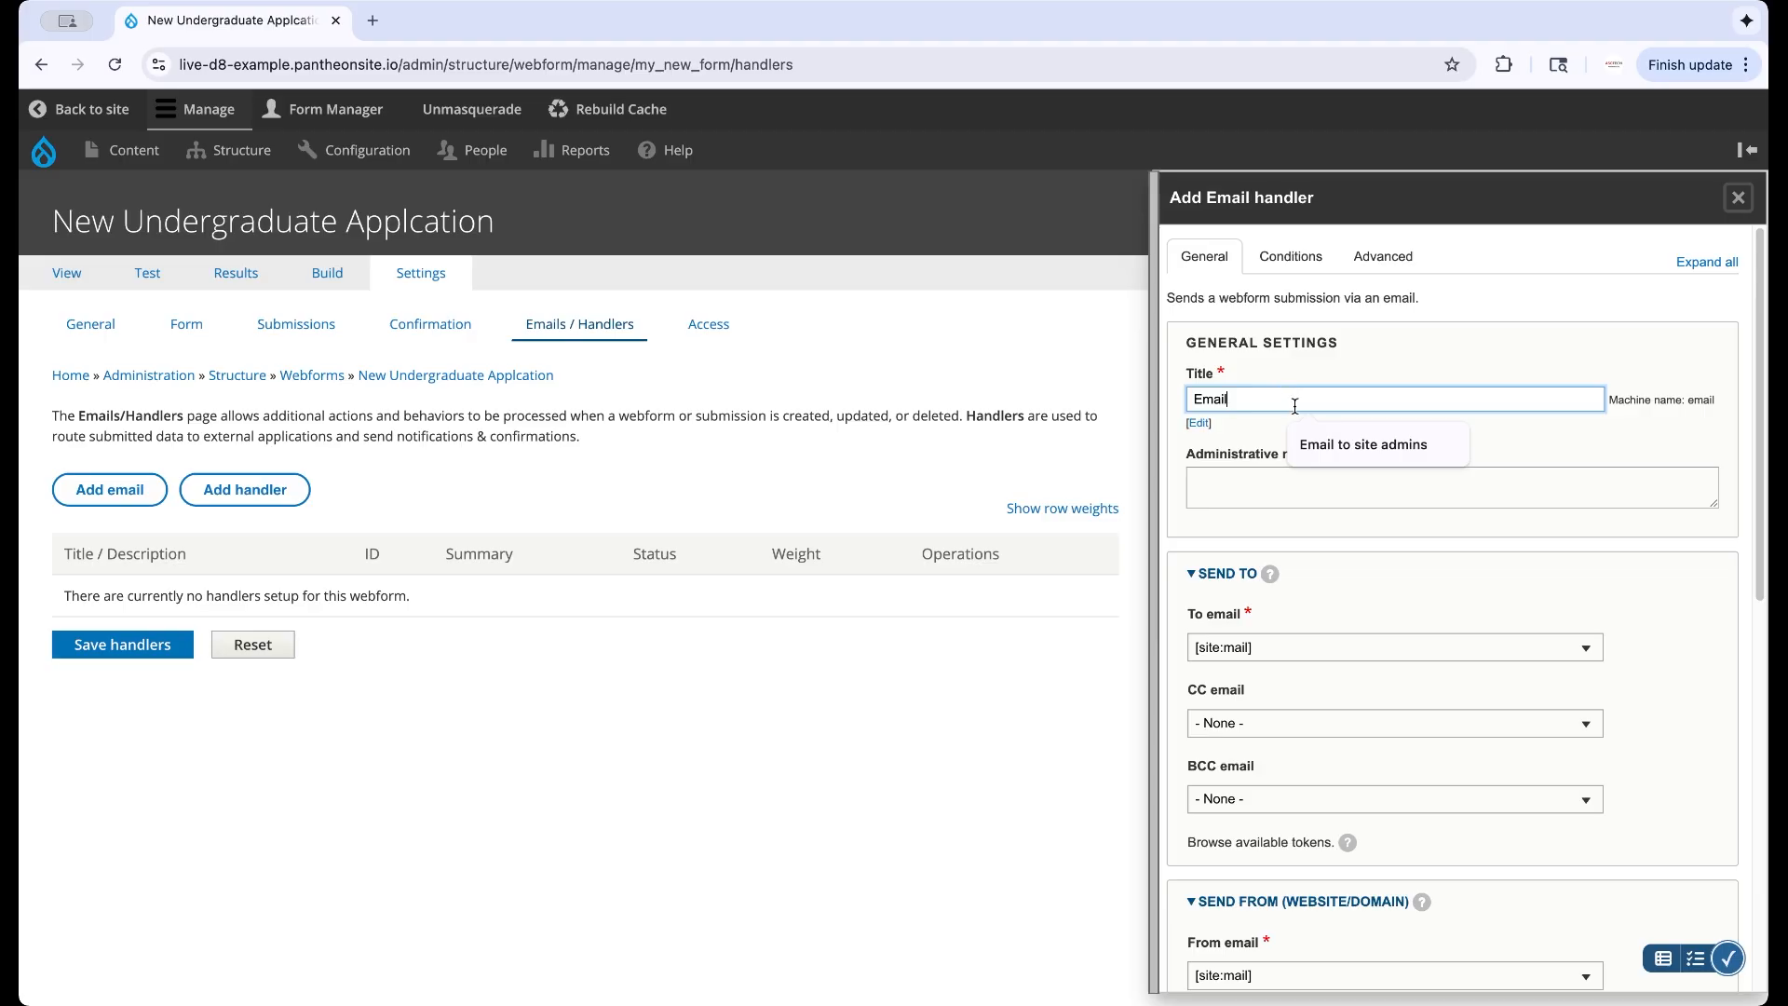
left_click(1339, 447)
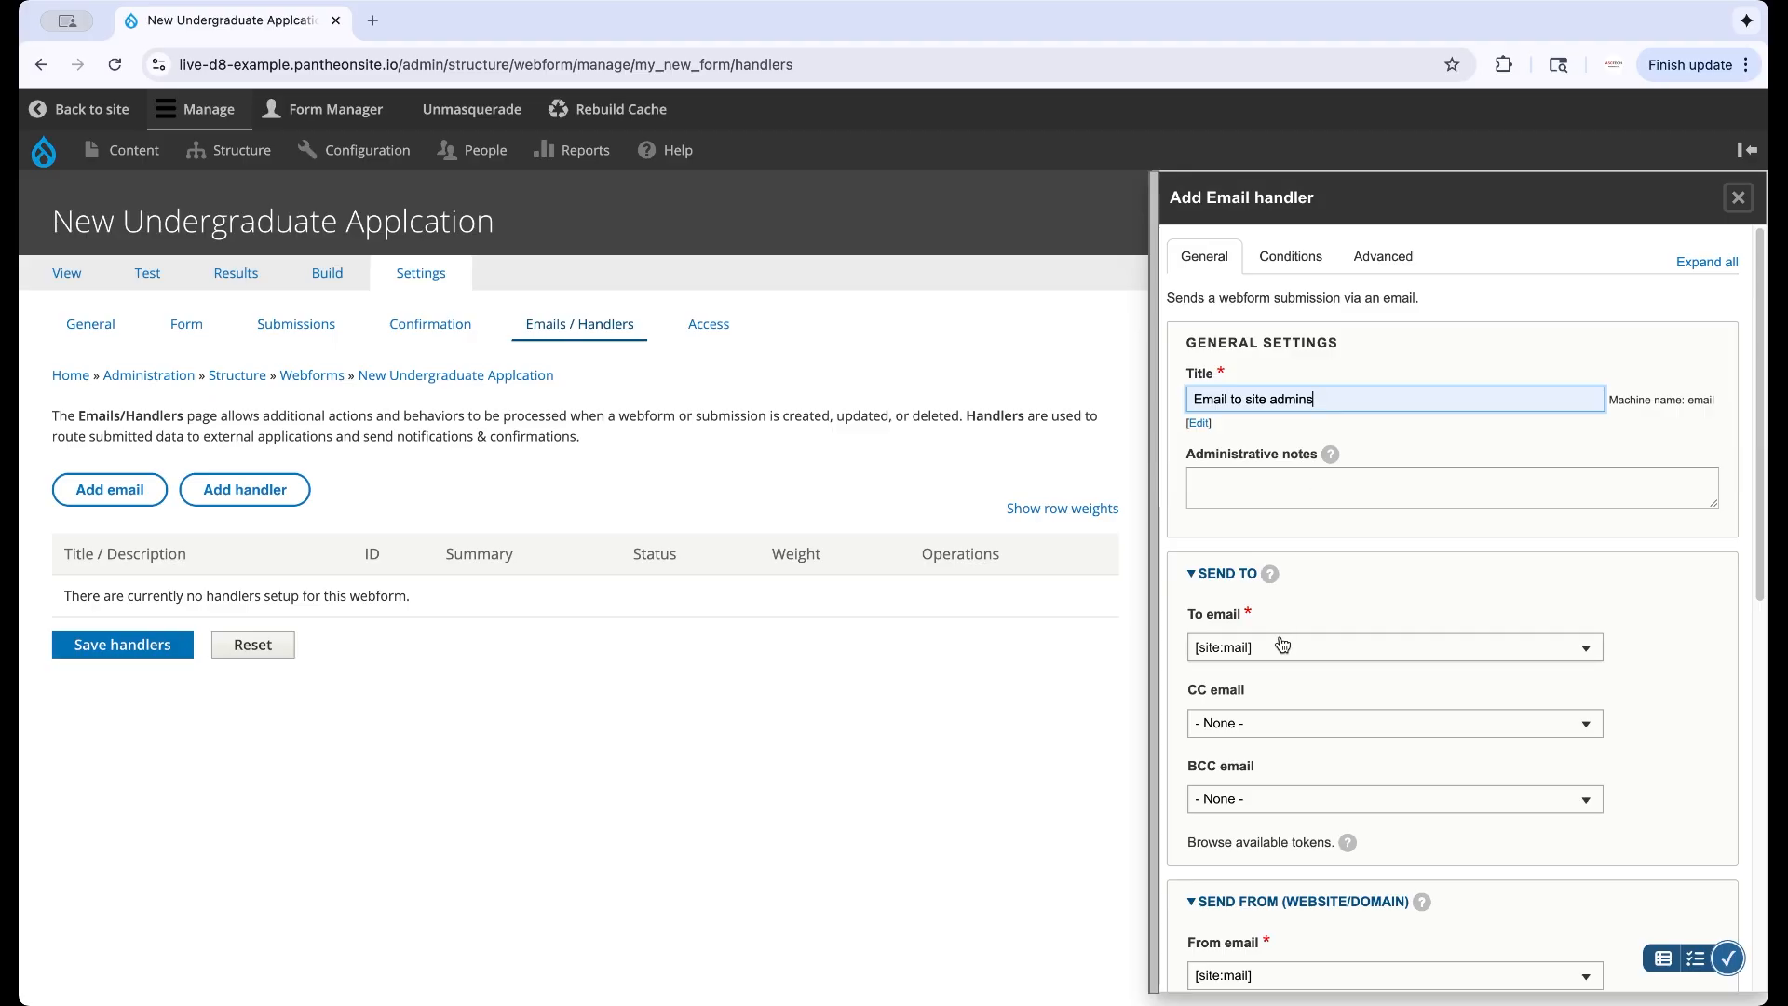
Step: Set the email handler's To email to the Custom To email address option
scroll(1286, 641, "down", 2)
scroll(1286, 641, "down", 1)
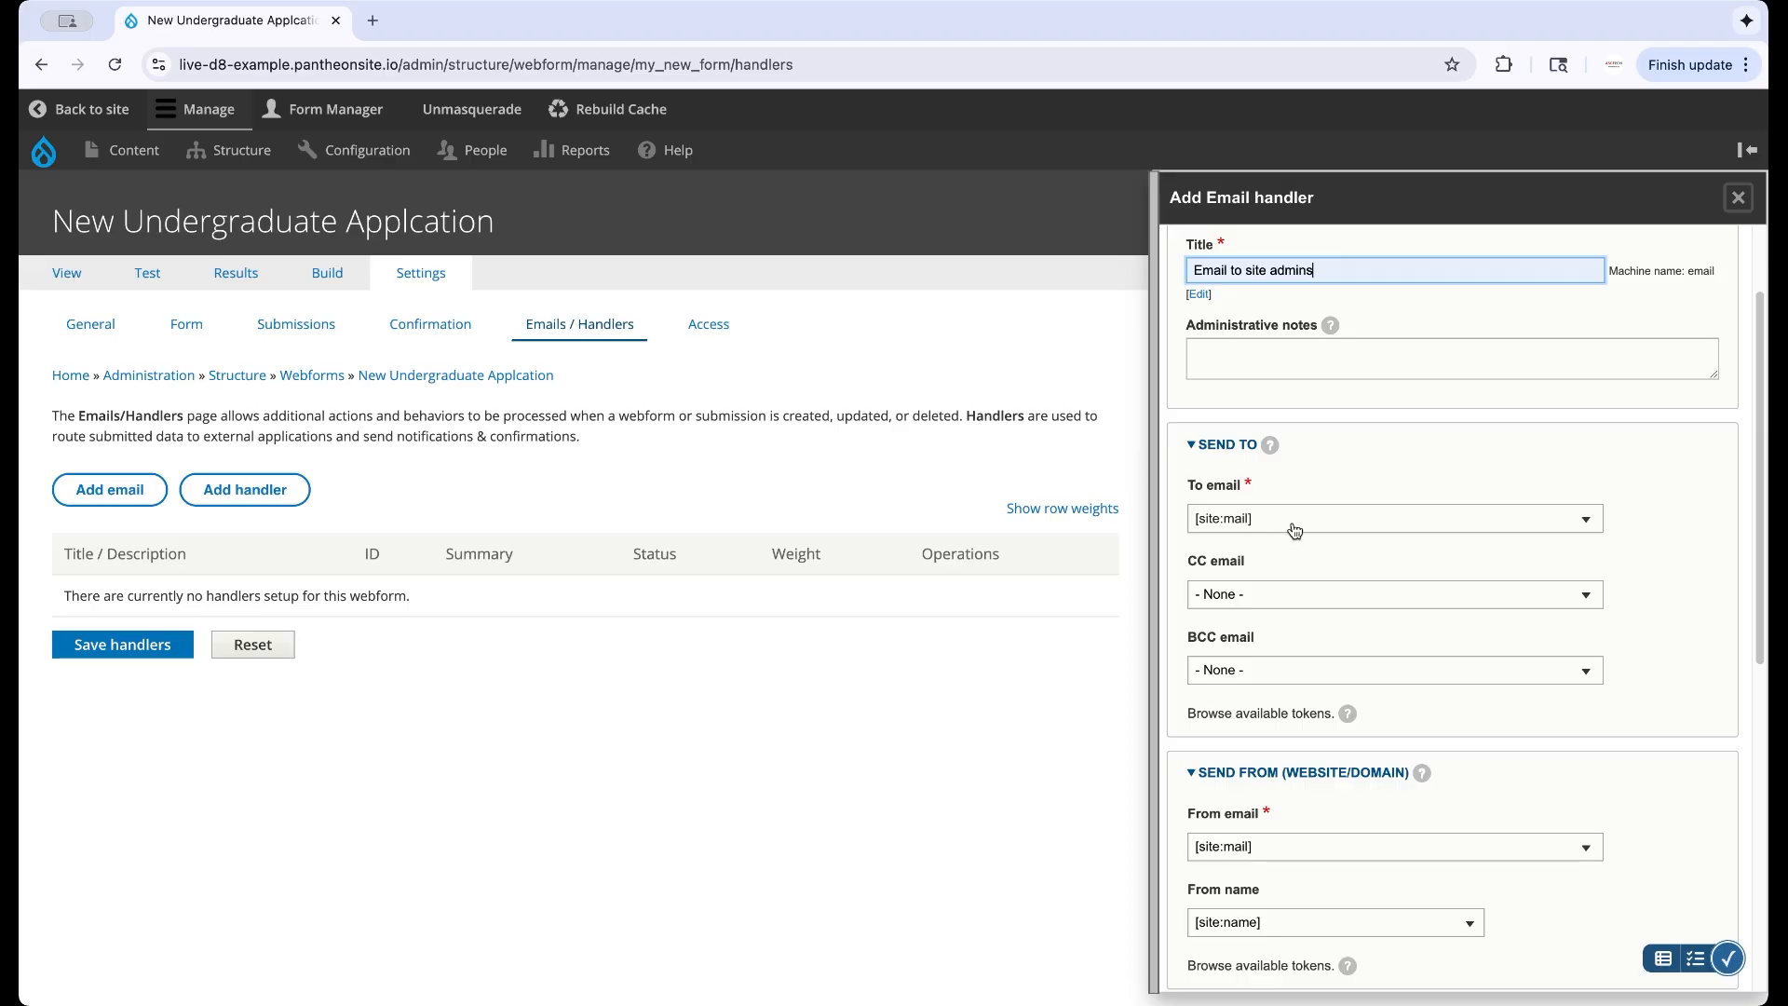
left_click(1295, 530)
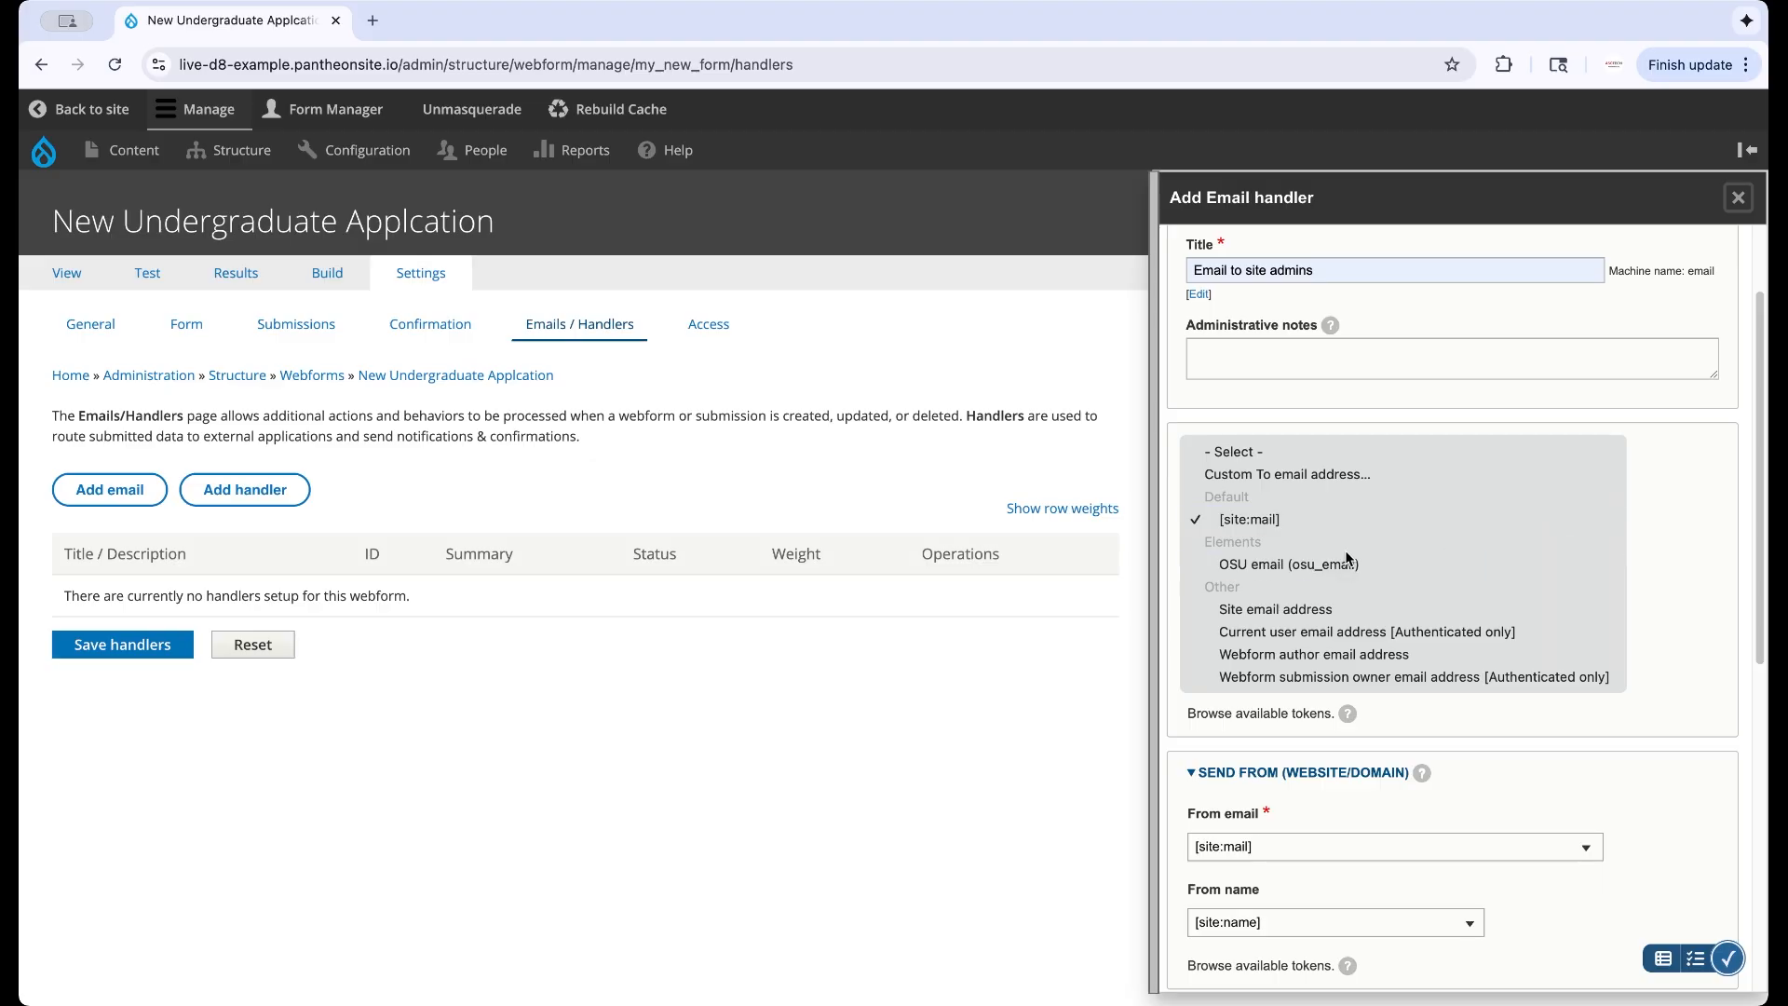
left_click(1300, 564)
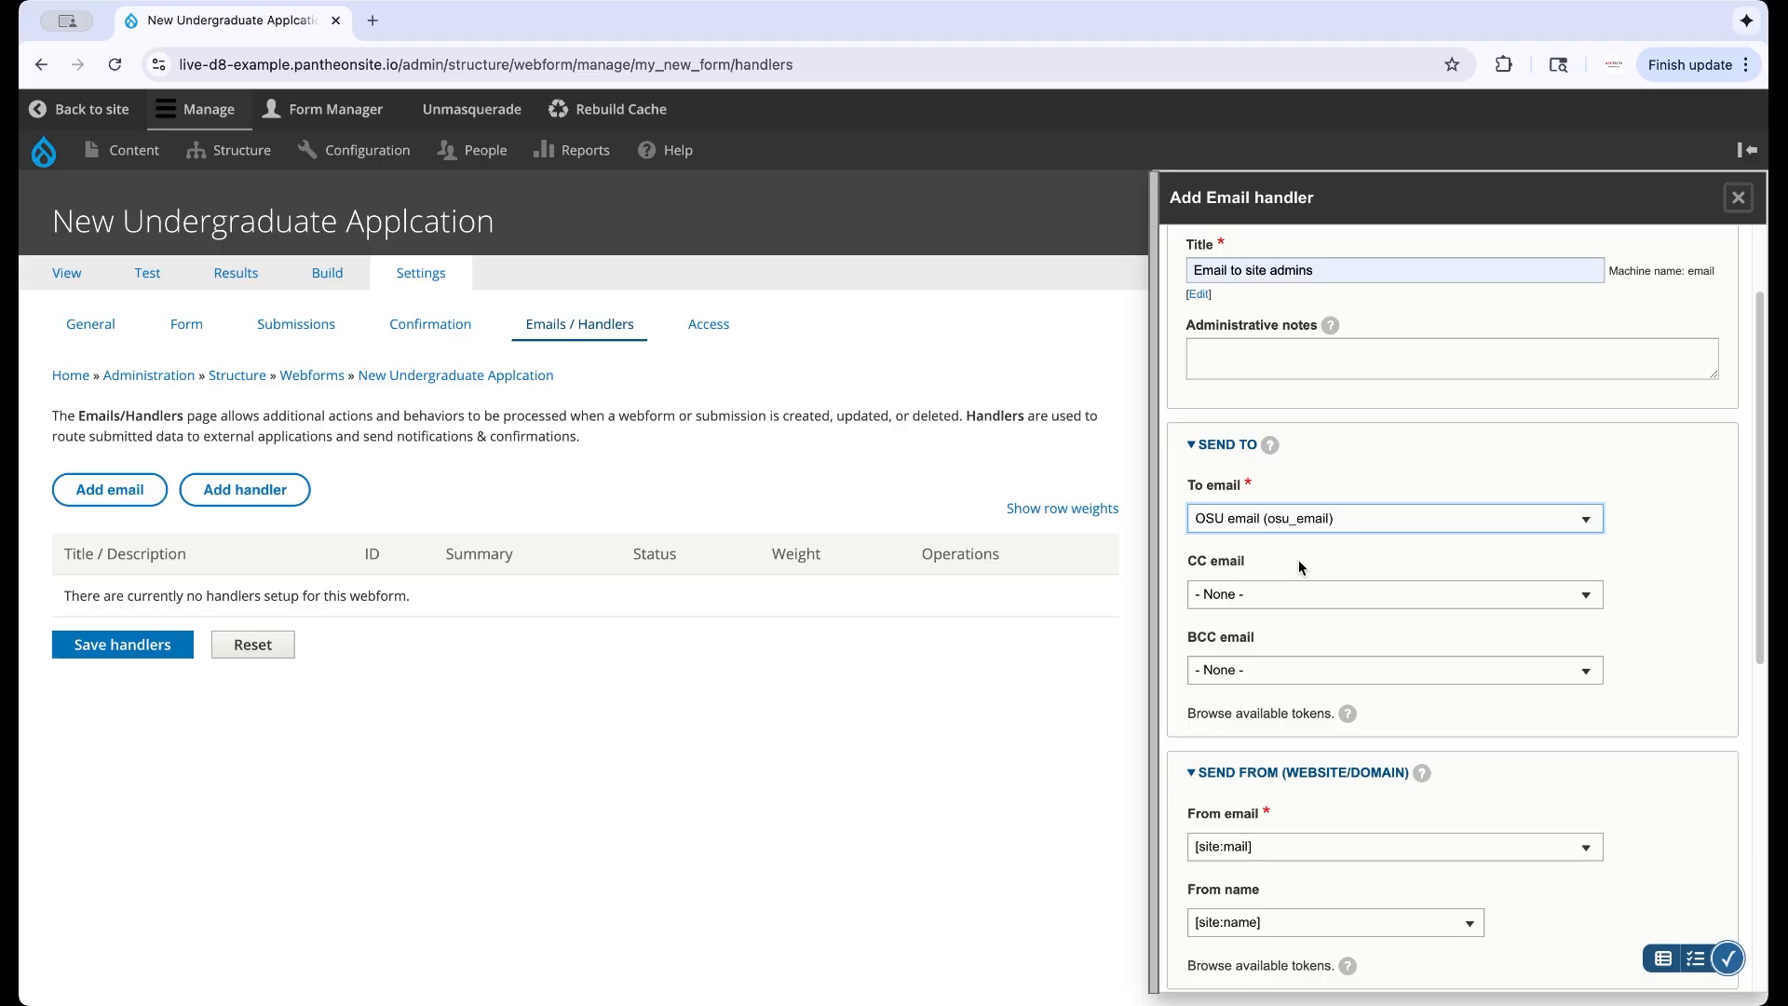
left_click(1306, 520)
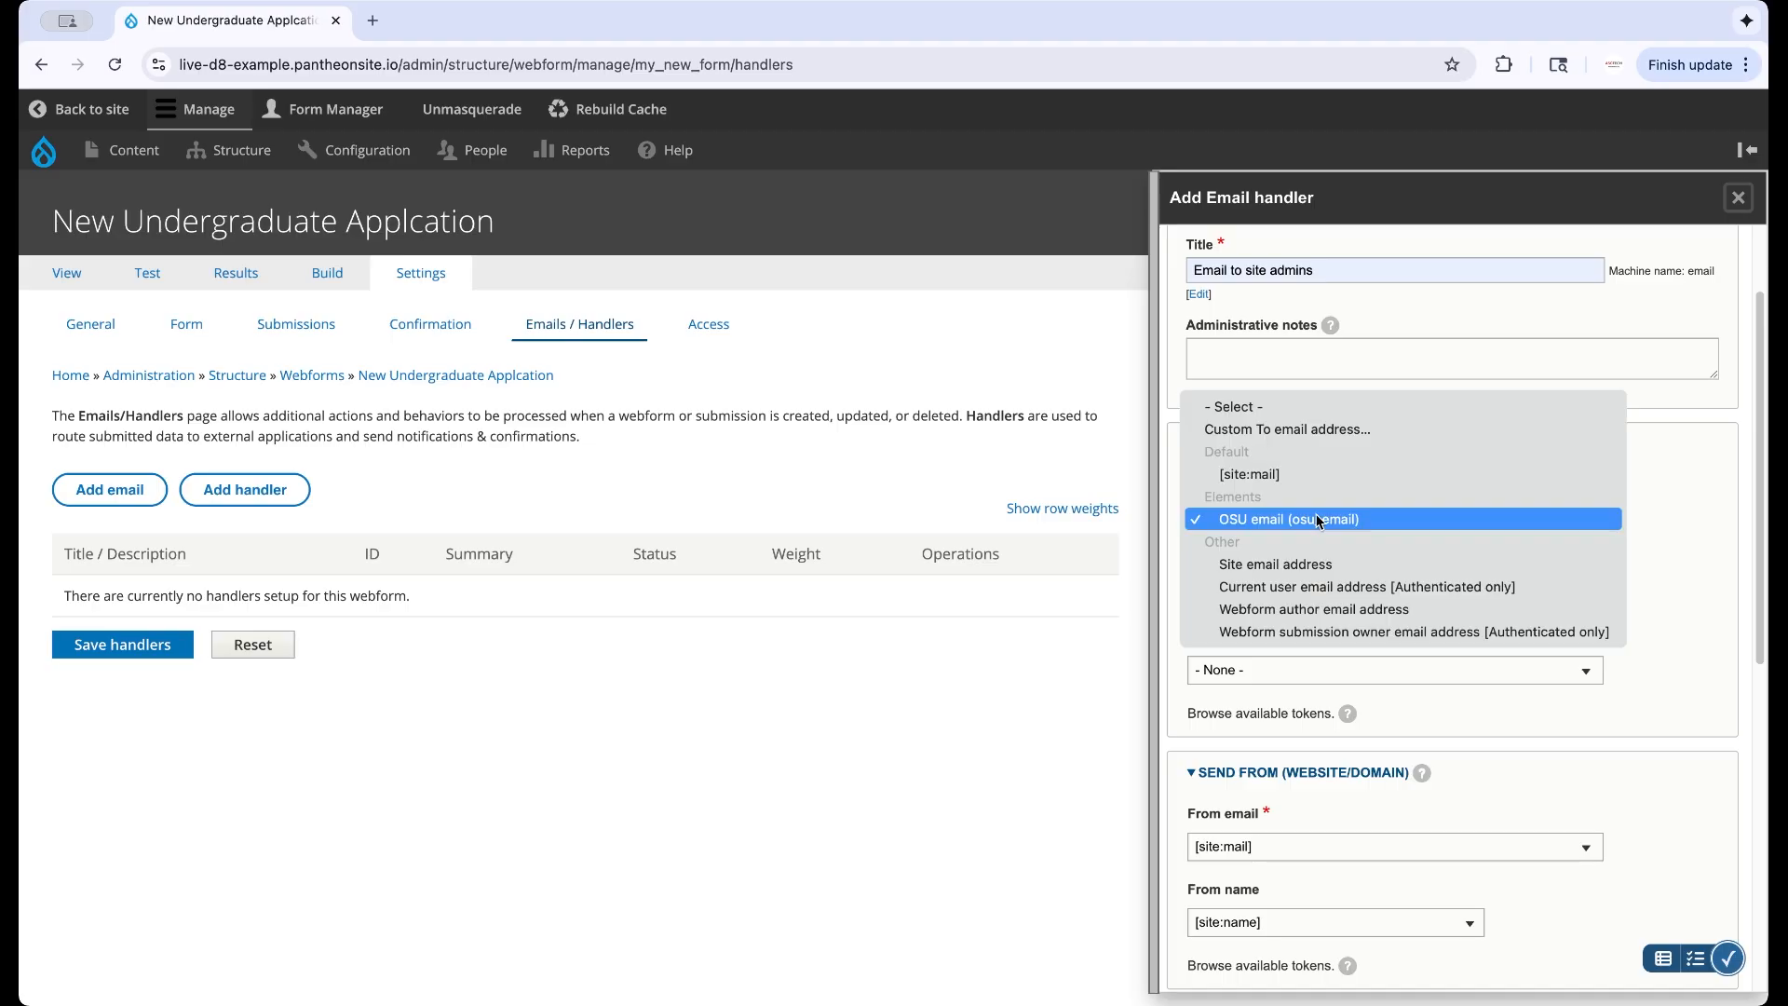
left_click(1304, 433)
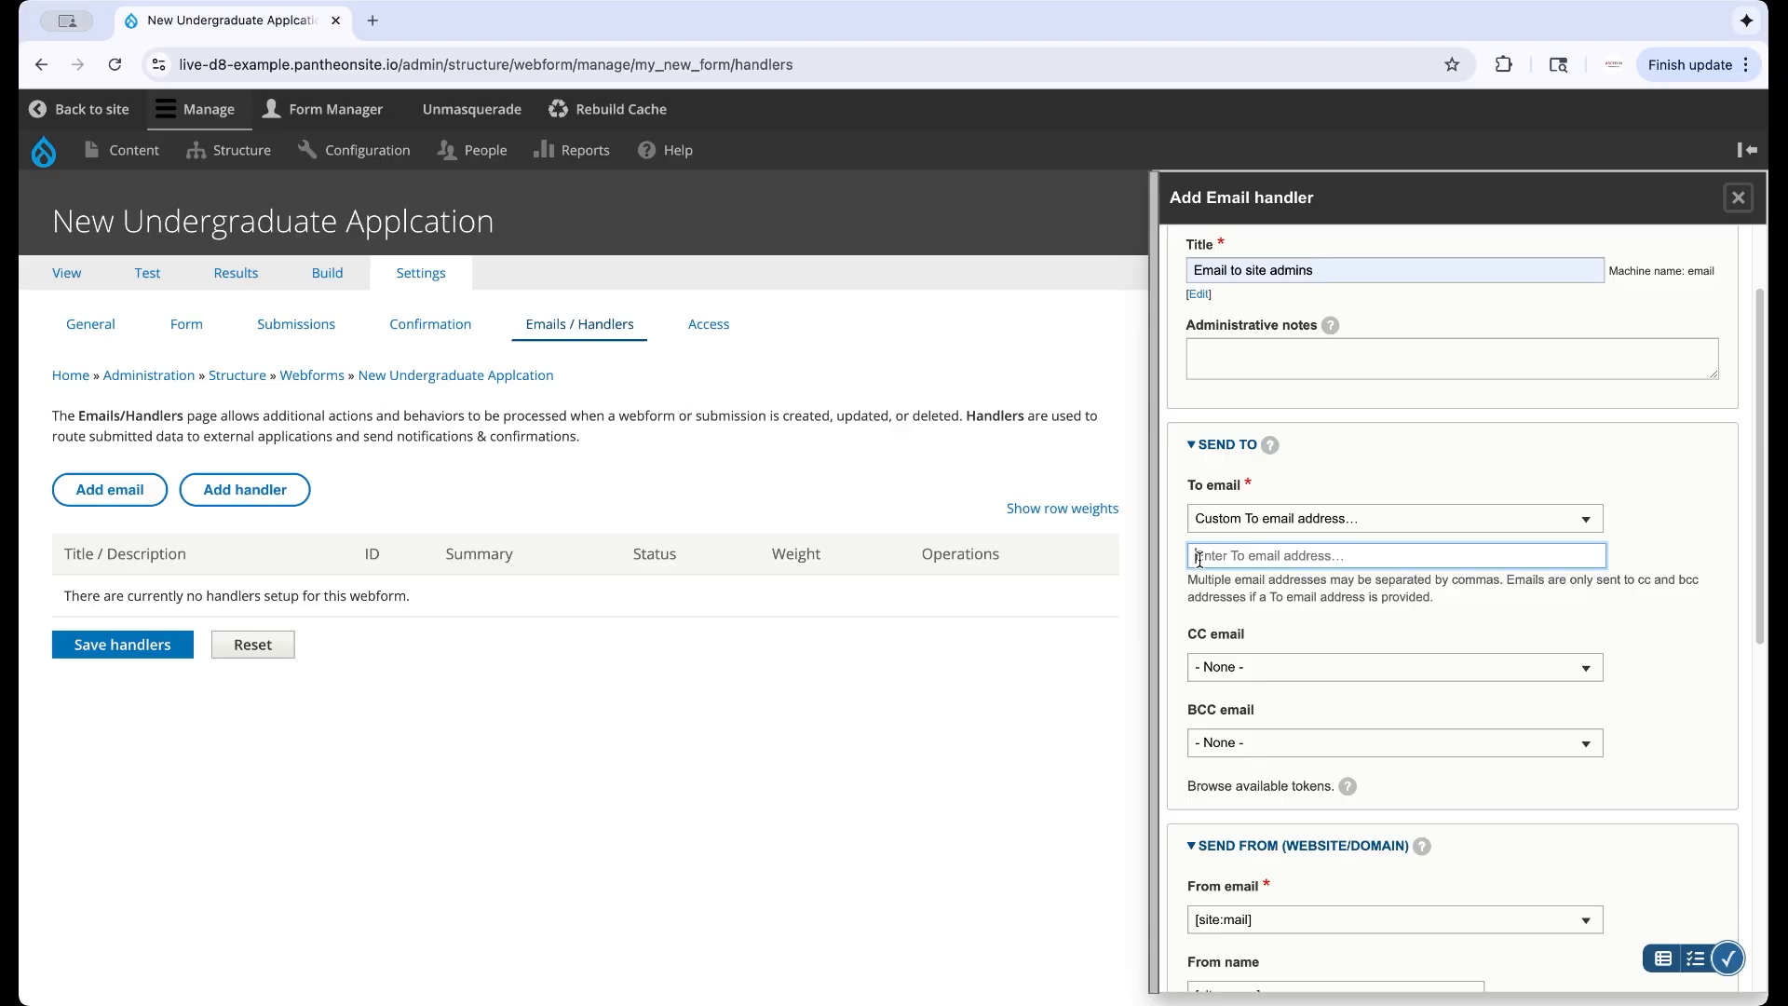
Step: Switch the email handler's message body to Custom body
scroll(1298, 689, "down", 4)
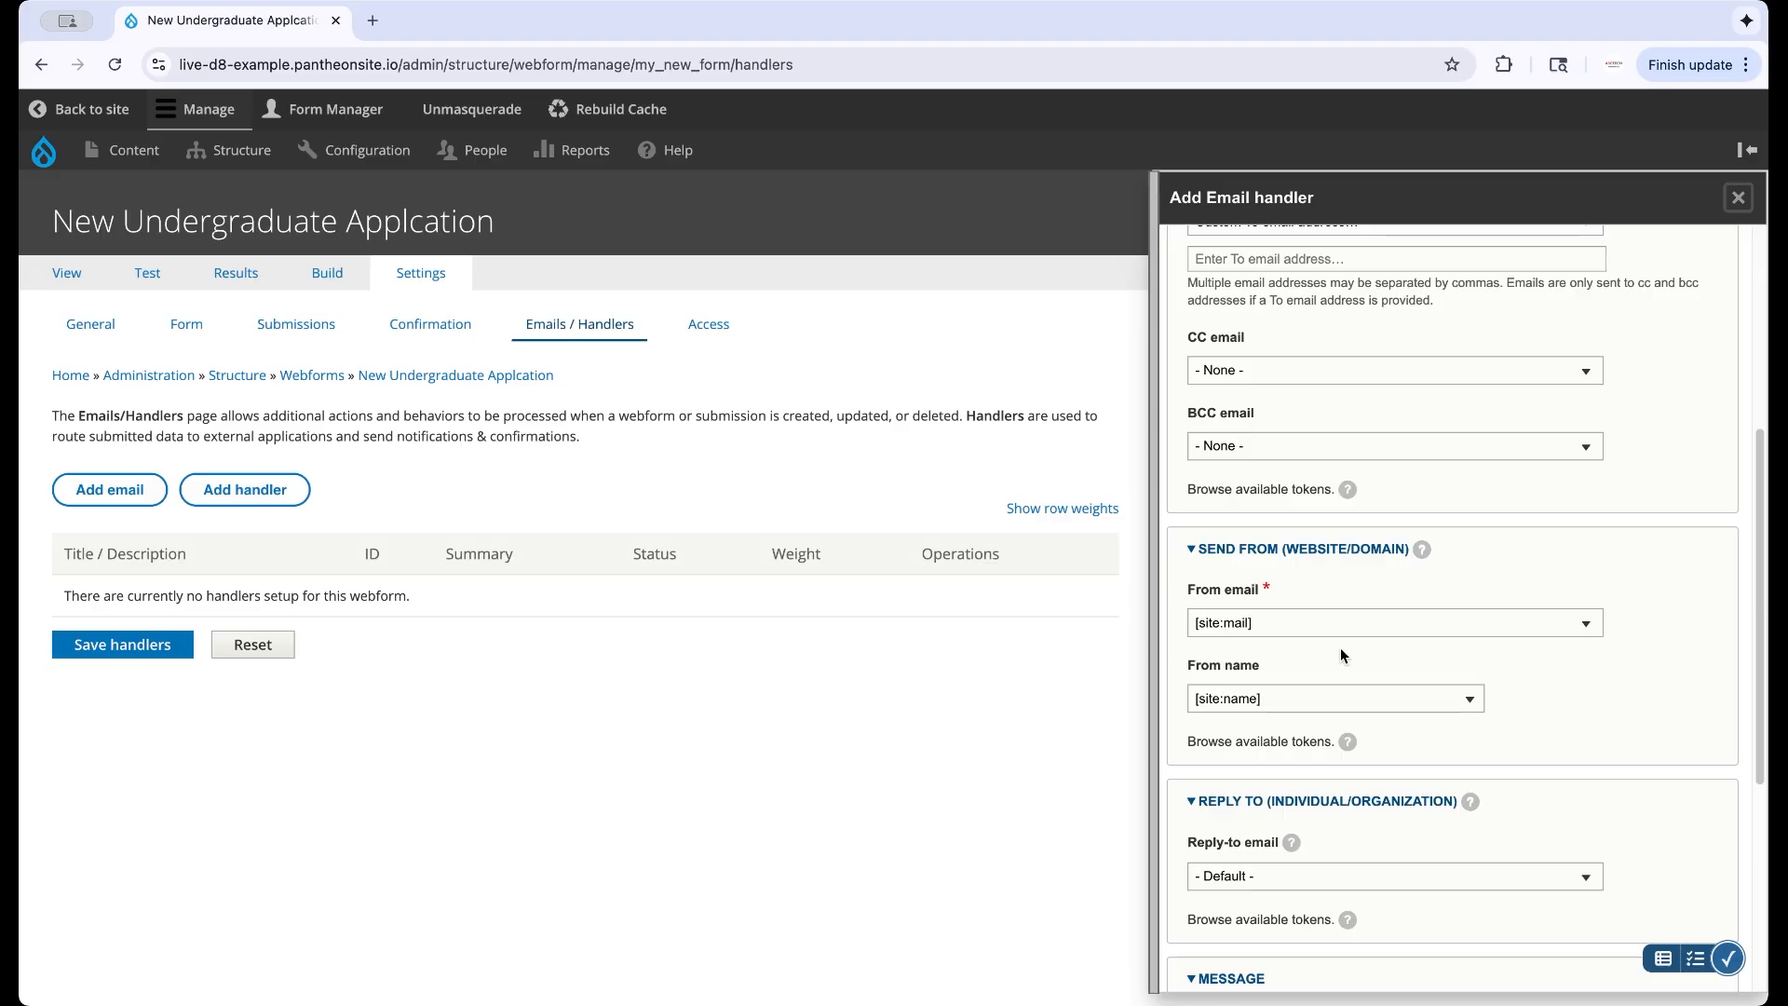
scroll(1341, 652, "down", 5)
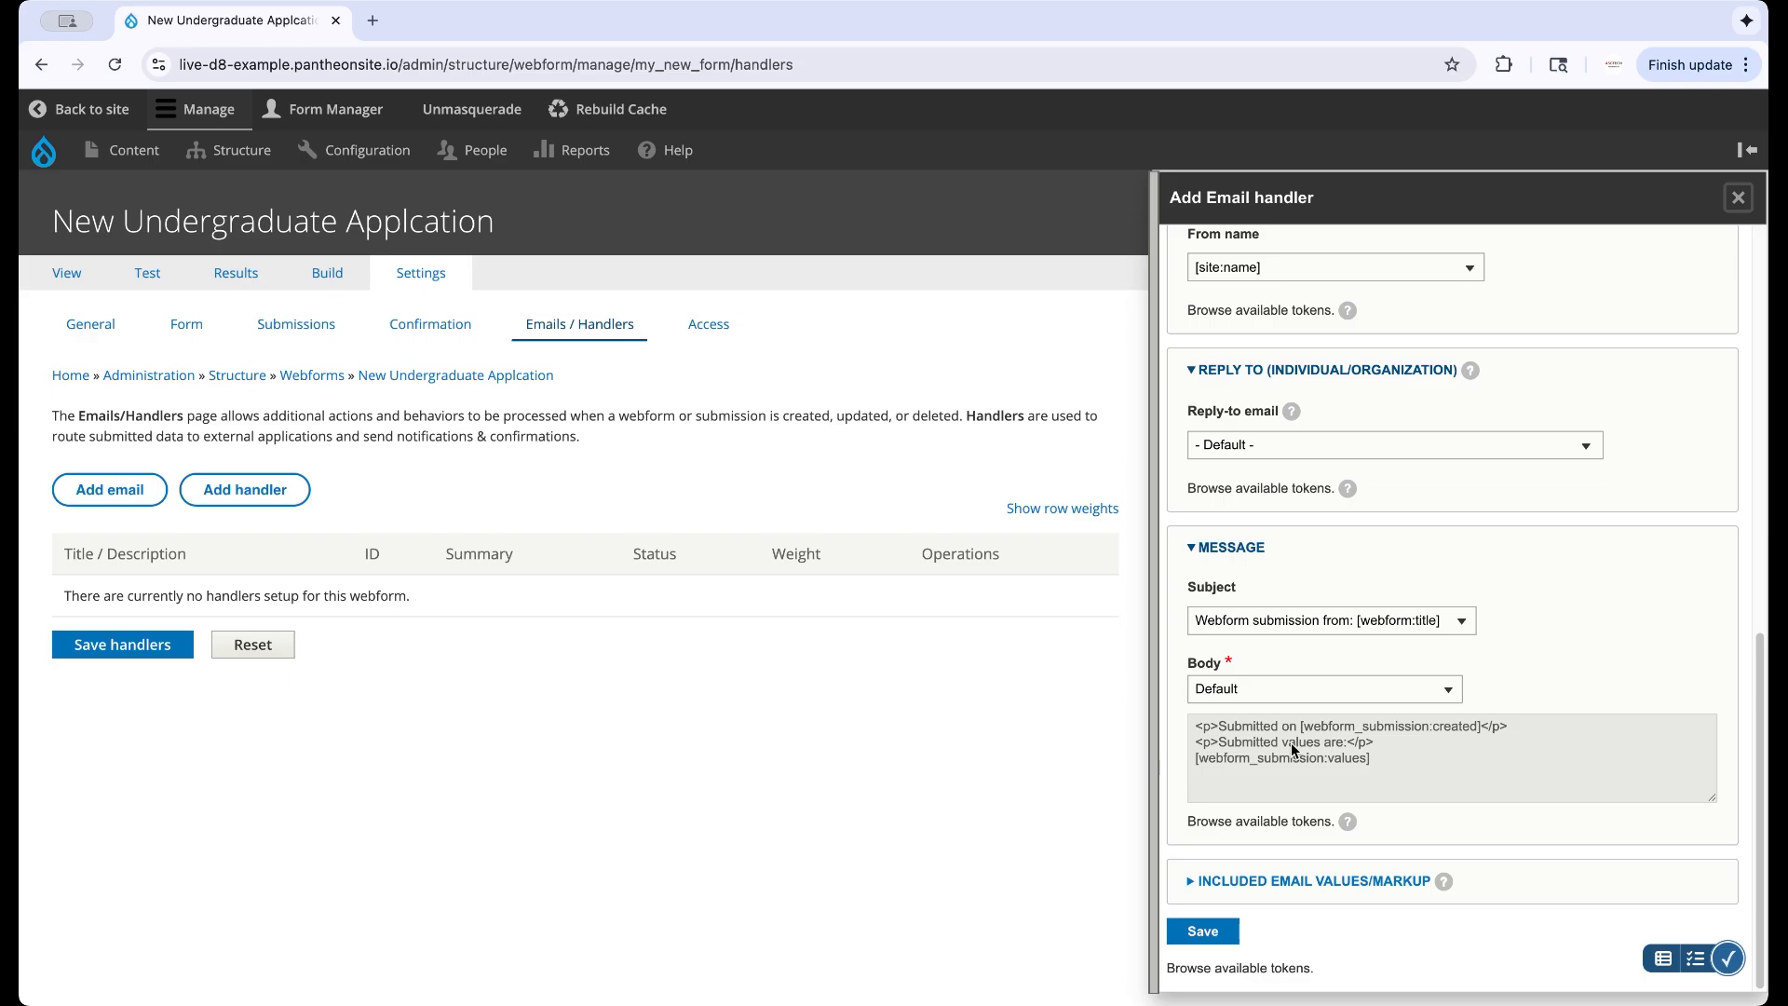
left_click(1298, 687)
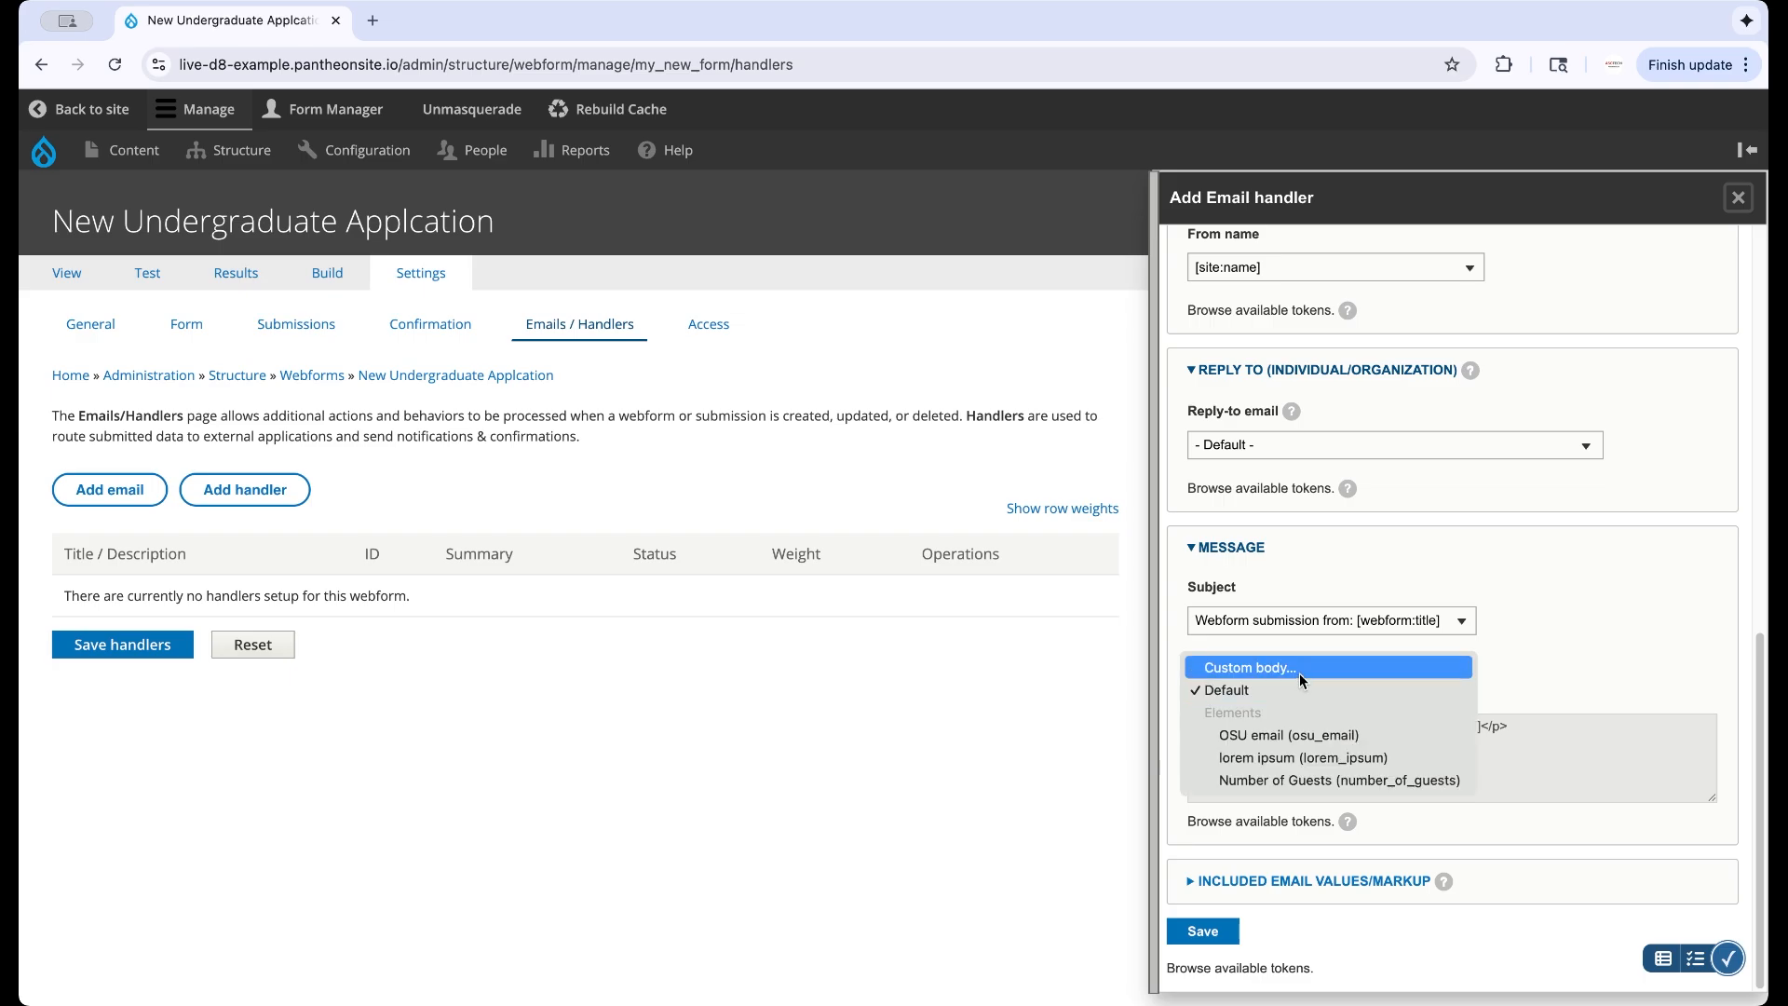
left_click(1301, 673)
scroll(1302, 682, "down", 3)
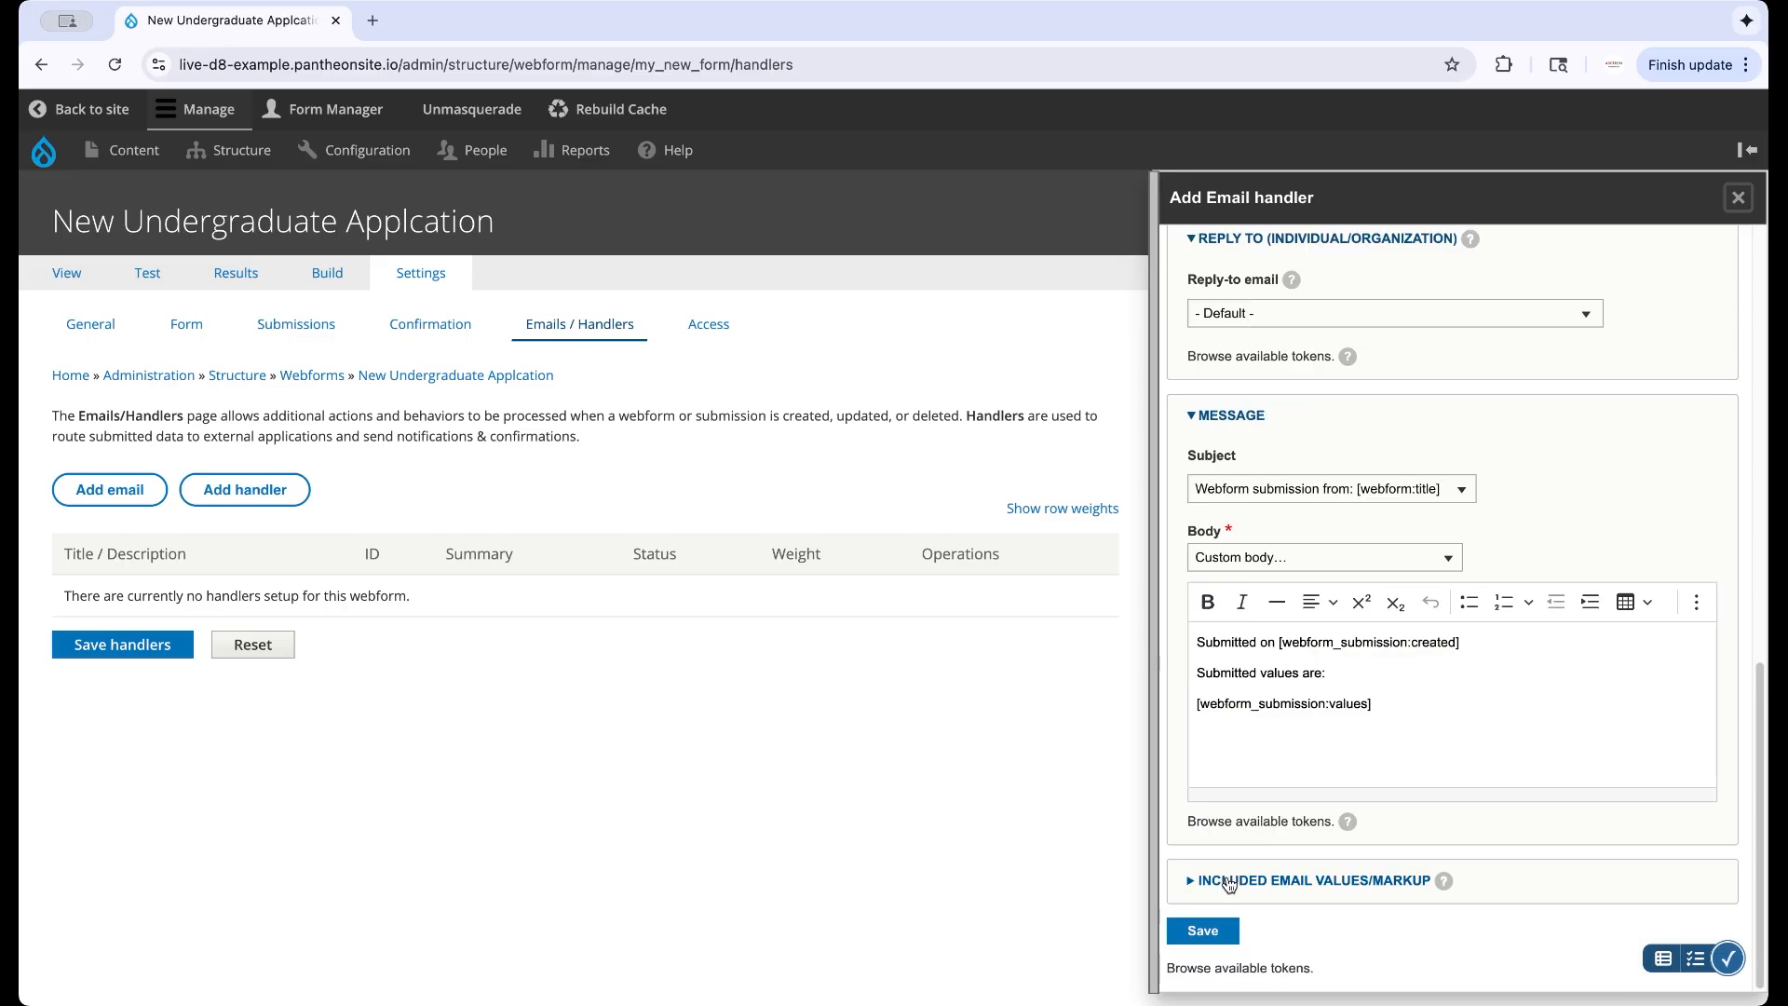
Step: Save the new email handler and open the webform's access settings at the submission creation permissions
left_click(1200, 929)
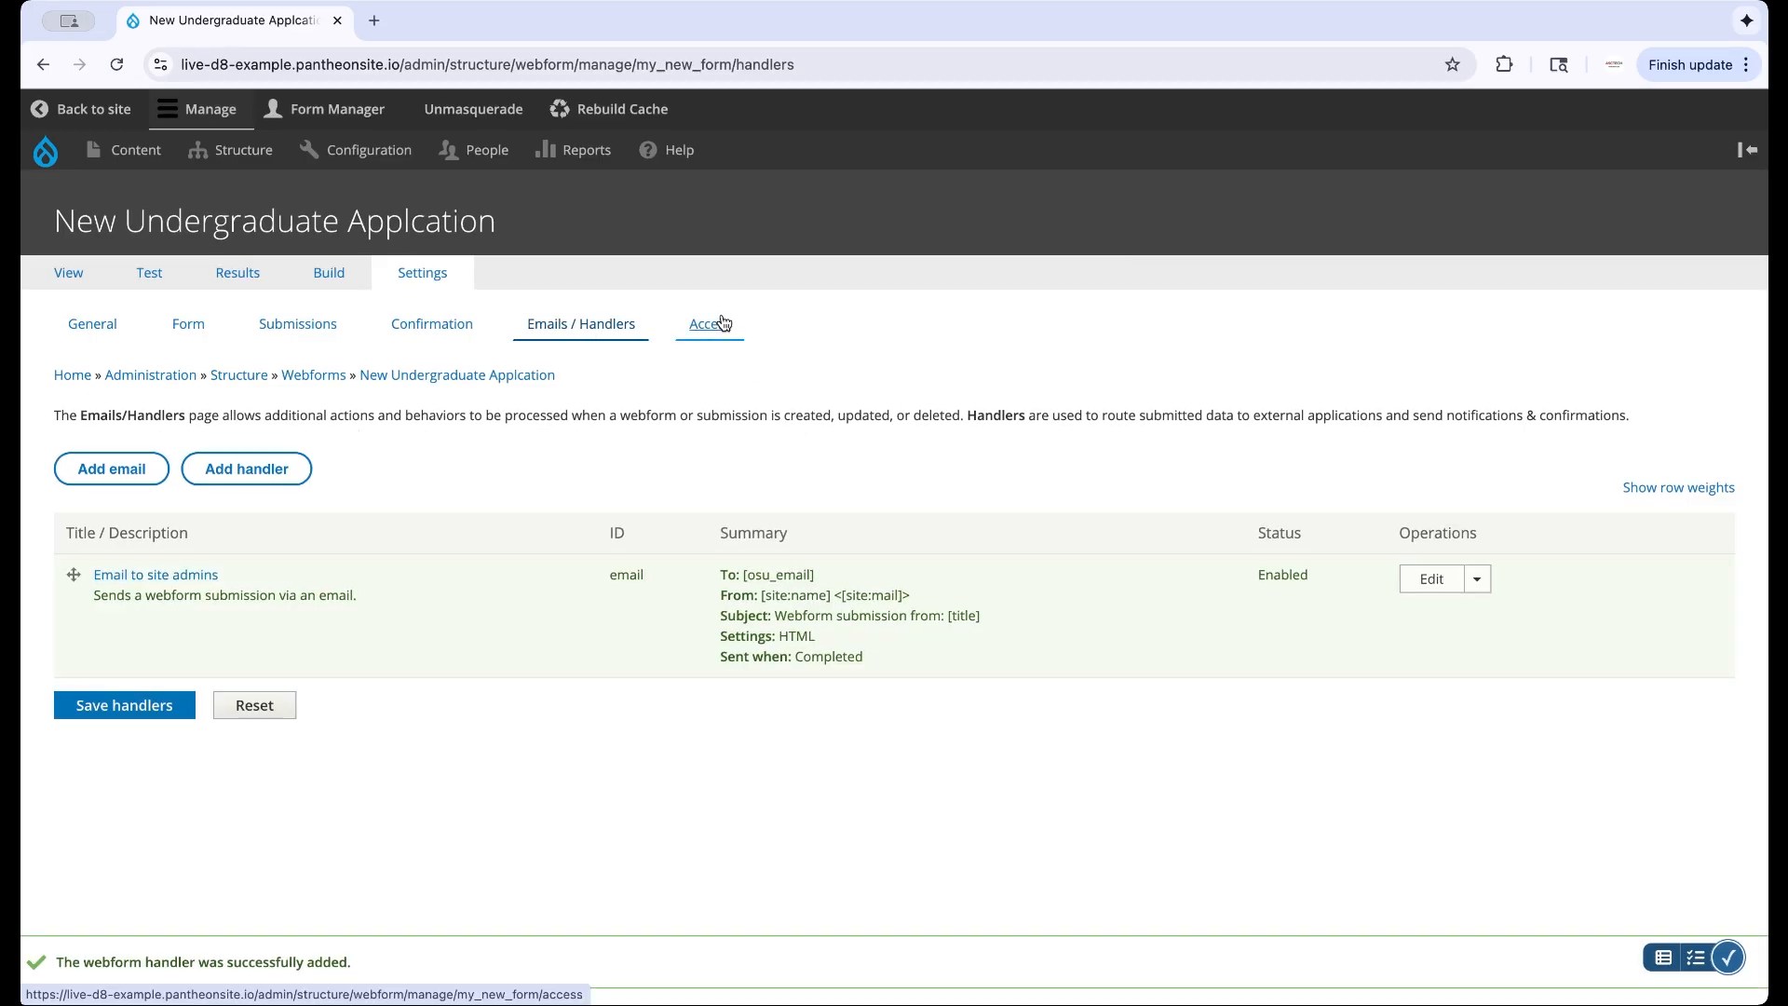
left_click(723, 323)
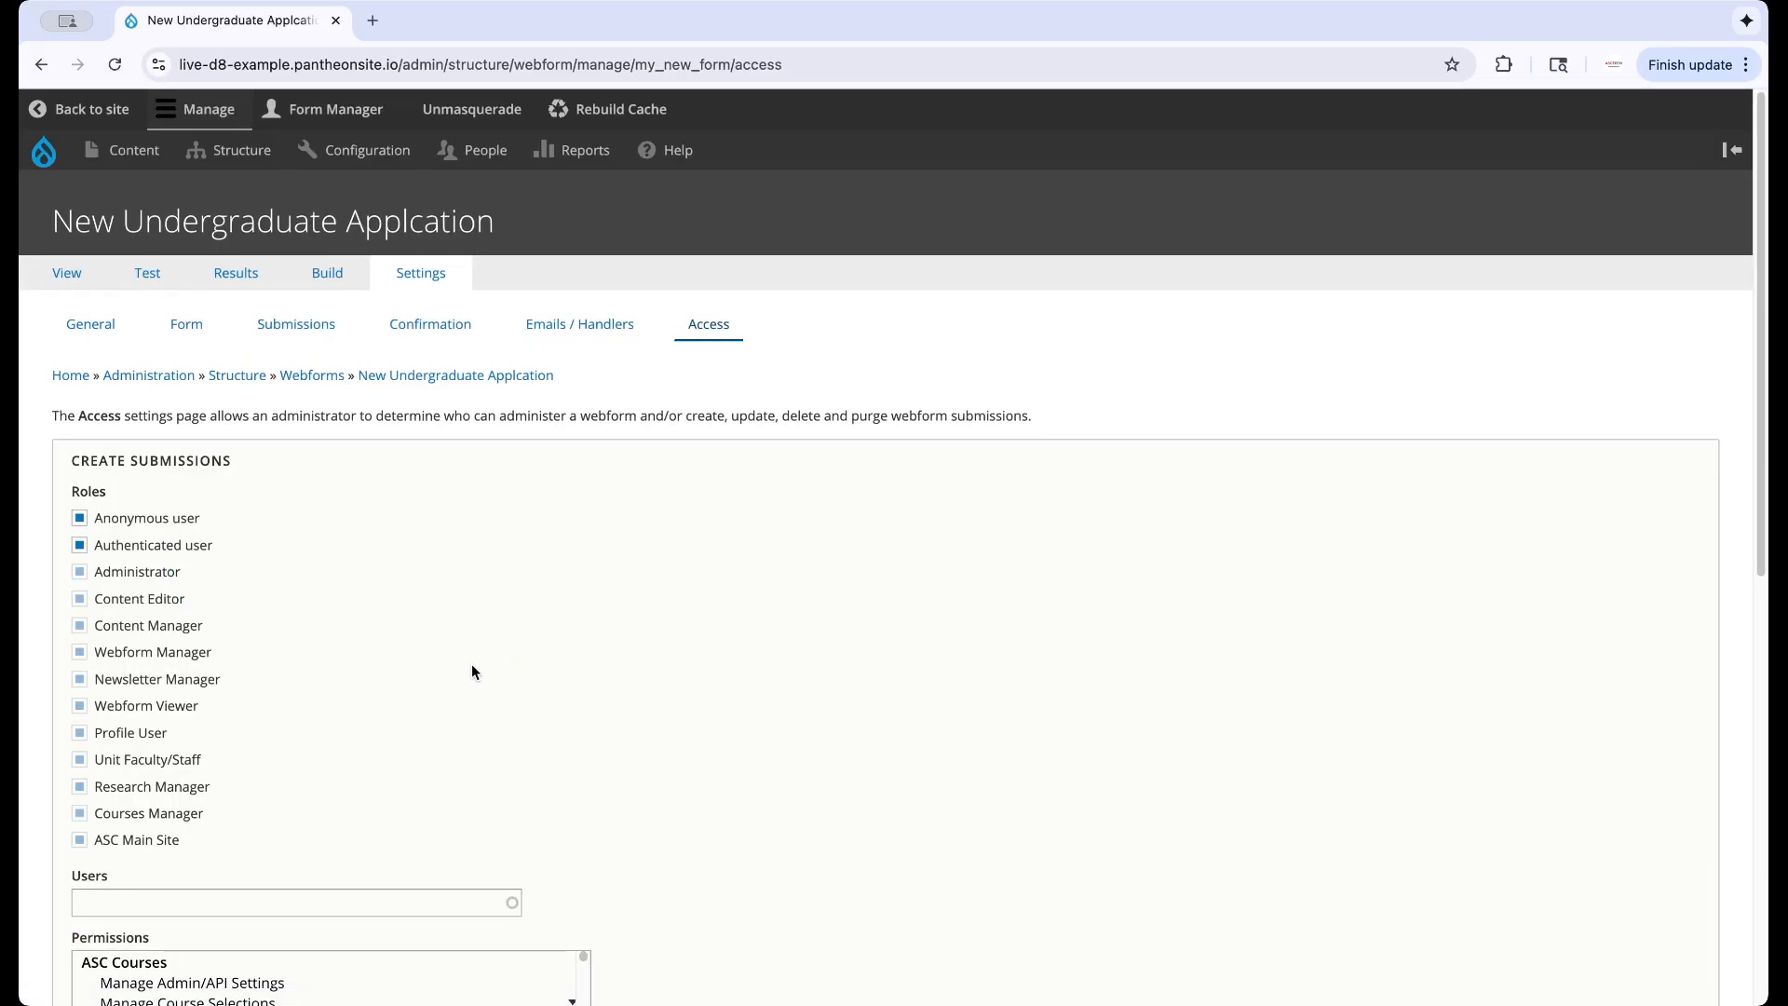
scroll(471, 663, "down", 5)
scroll(472, 667, "down", 2)
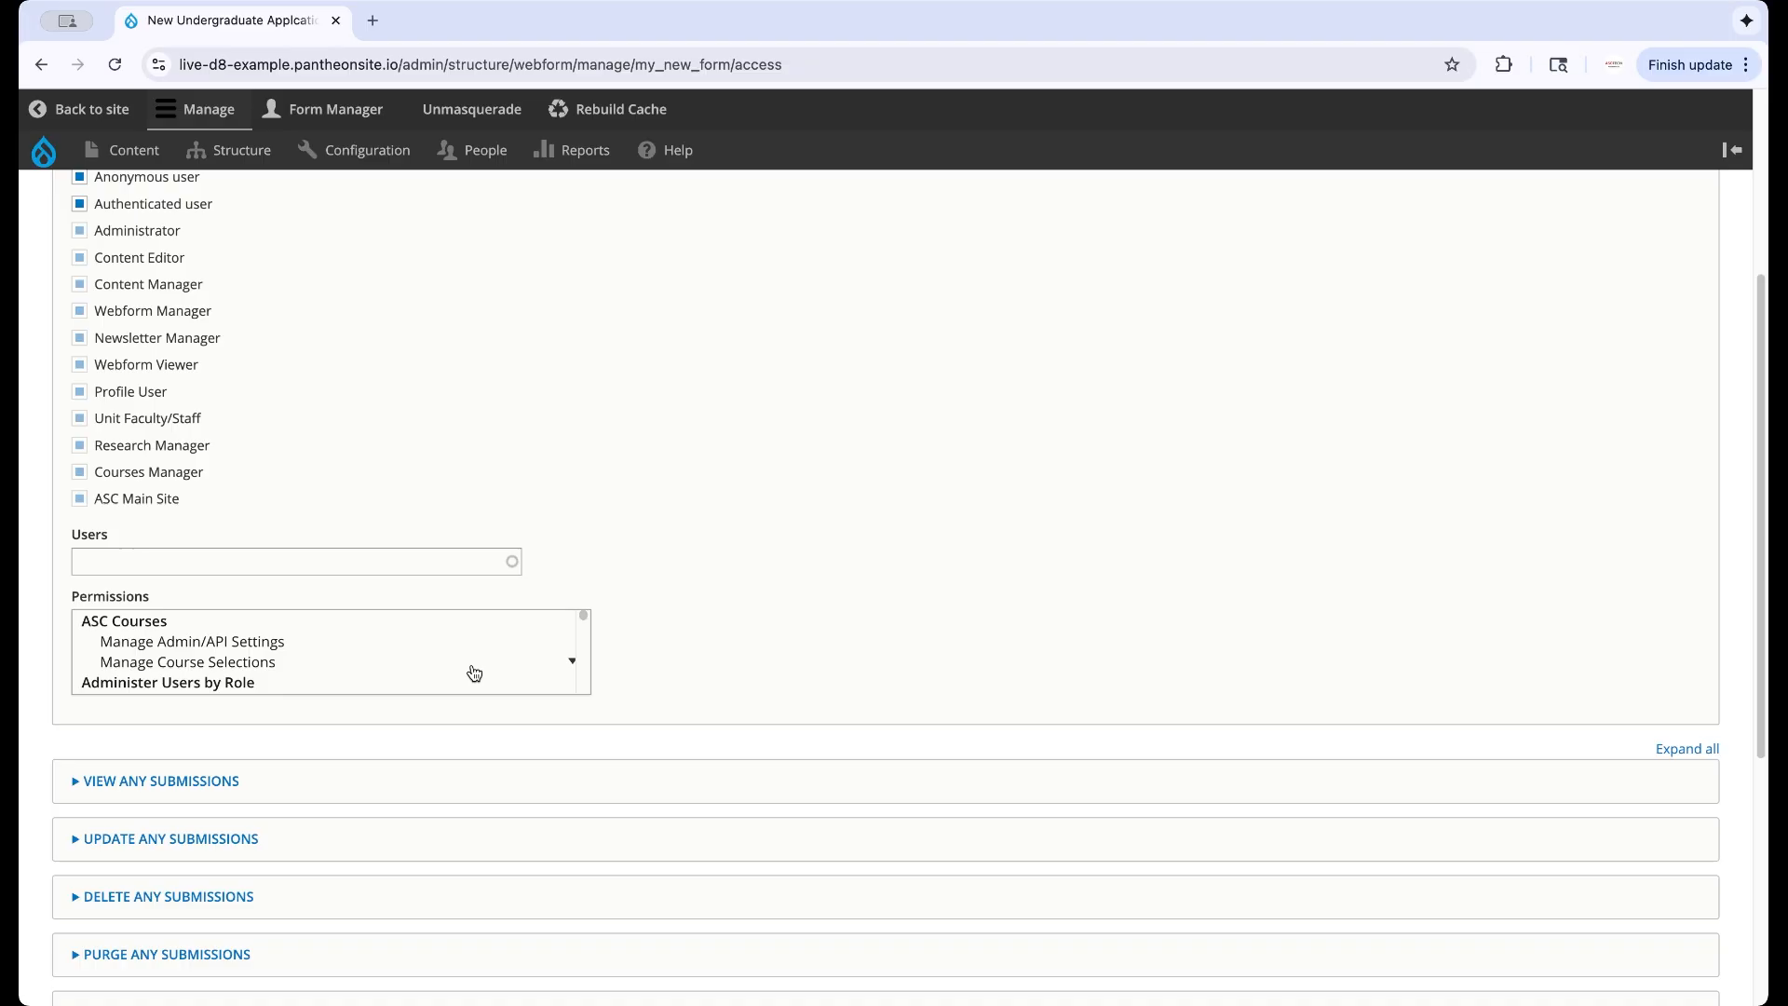
scroll(474, 673, "down", 3)
scroll(474, 672, "up", 3)
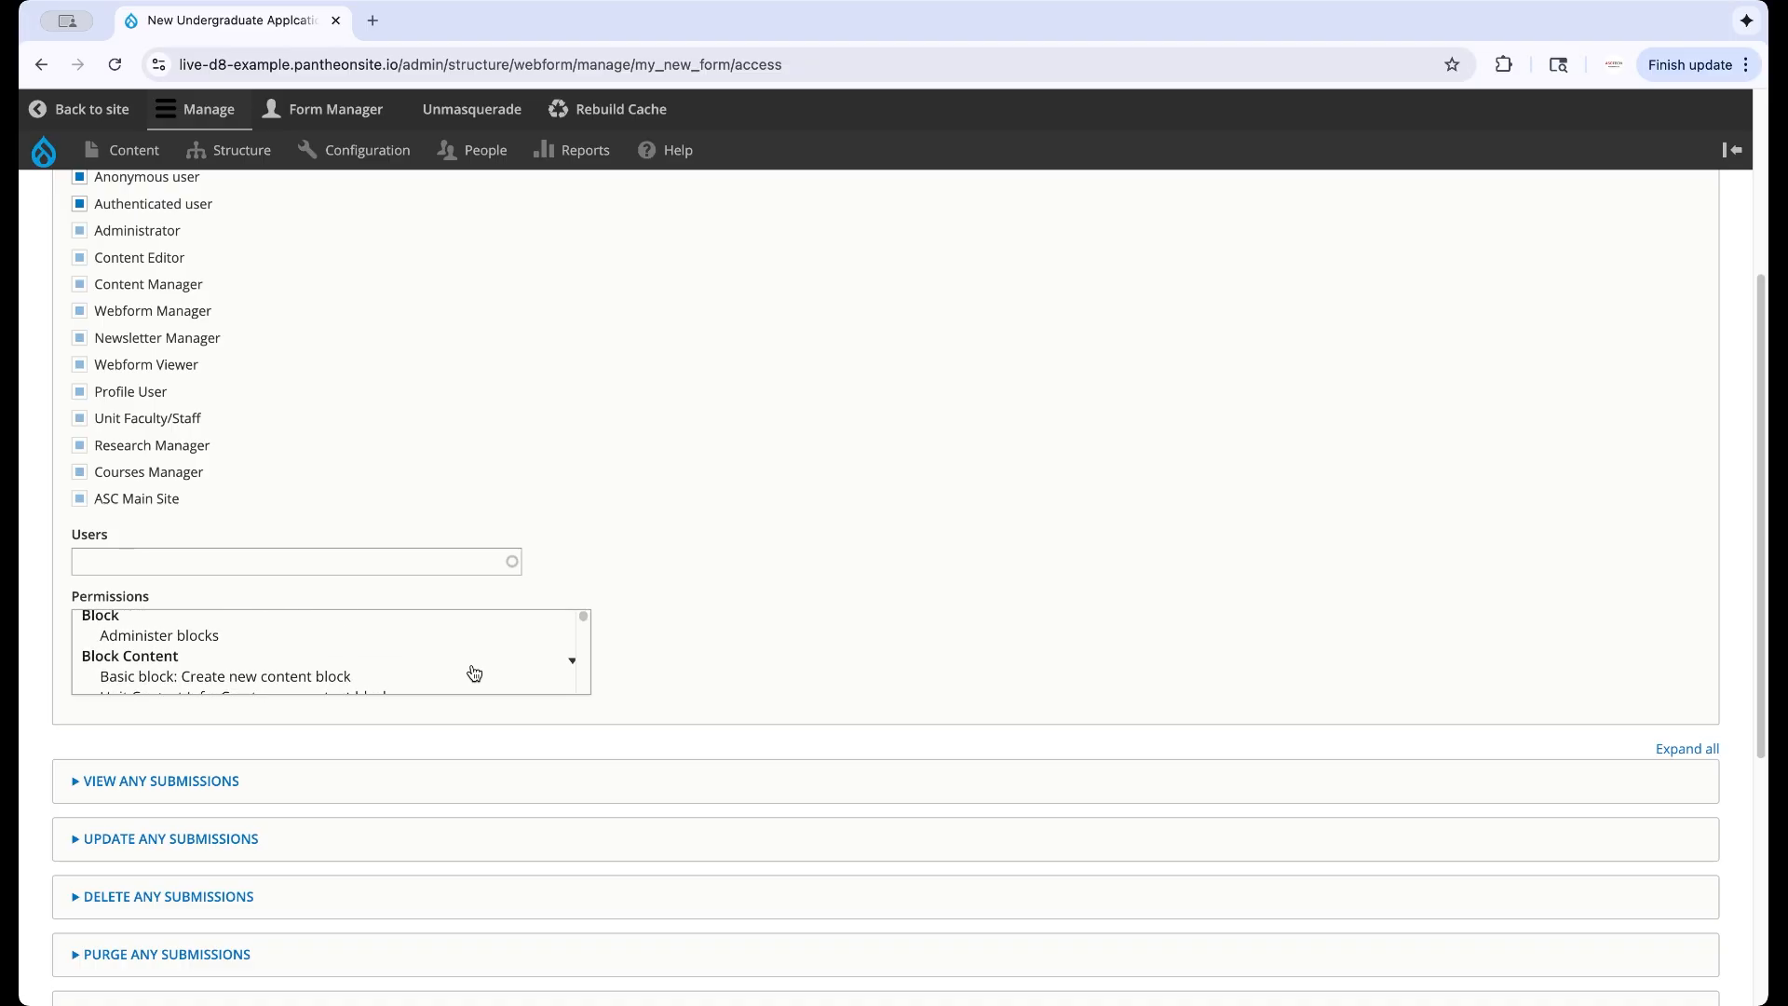
Step: Expand the View any submissions access section and add the Form Manager account to its users
left_click(423, 787)
scroll(423, 789, "down", 6)
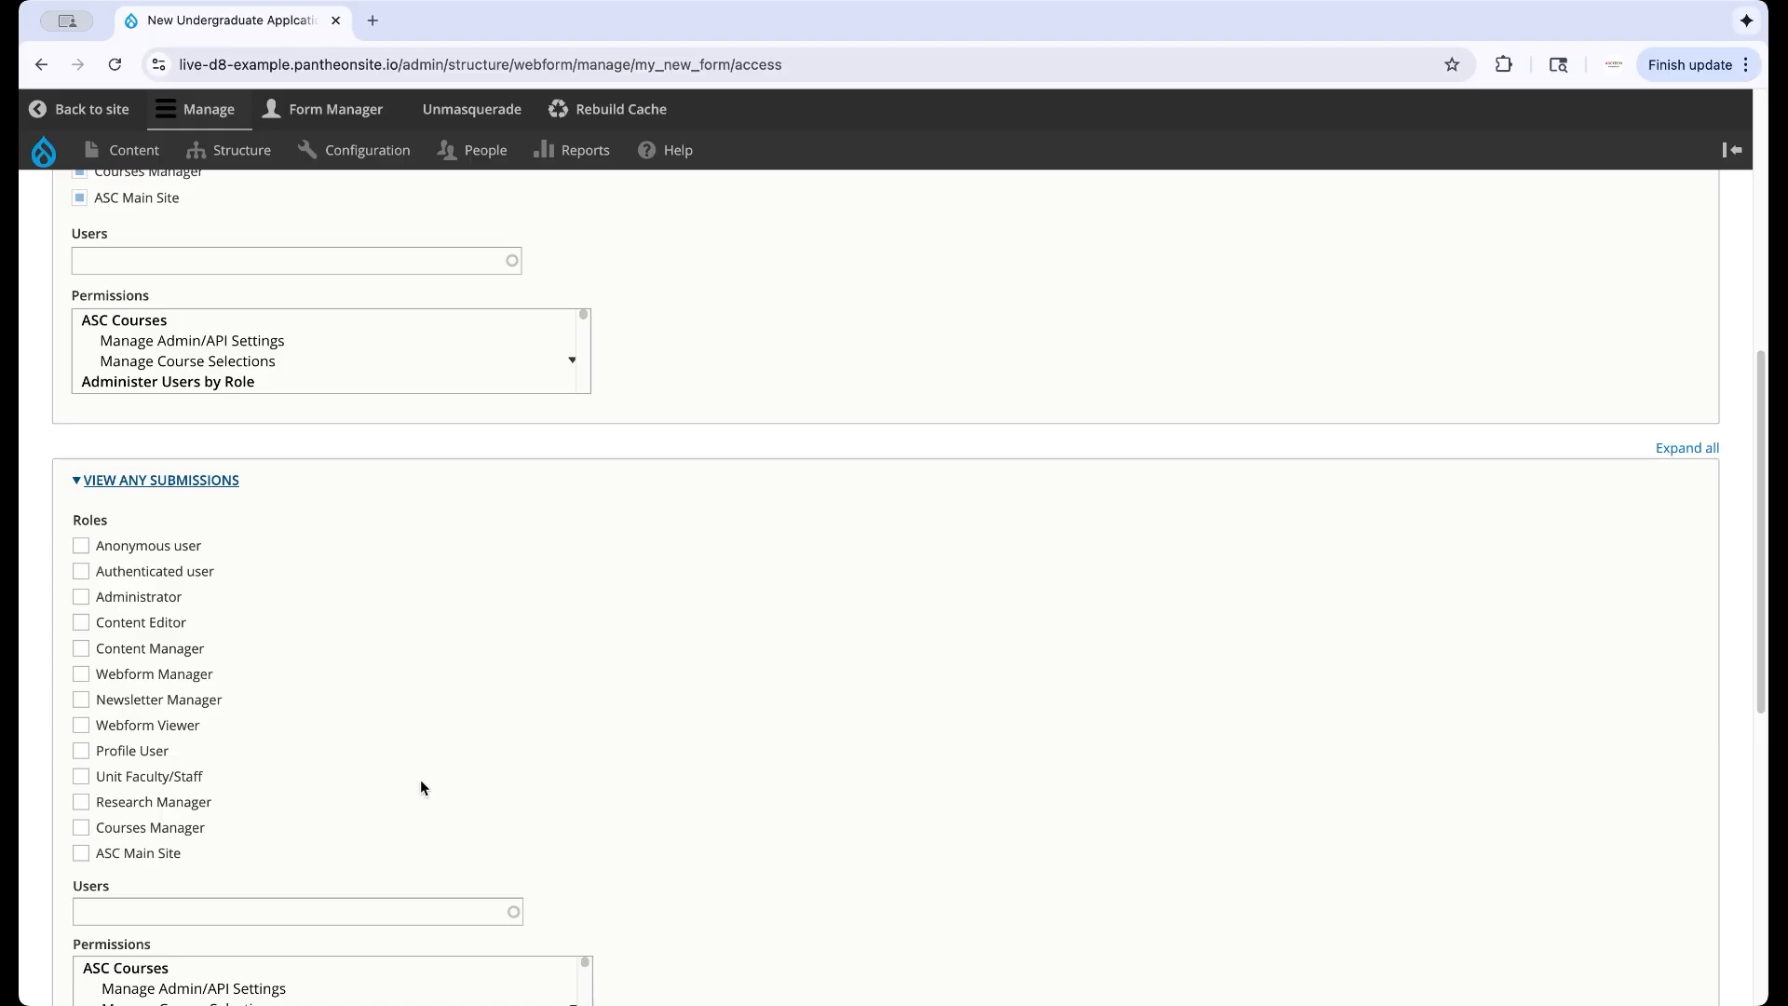
scroll(421, 788, "down", 9)
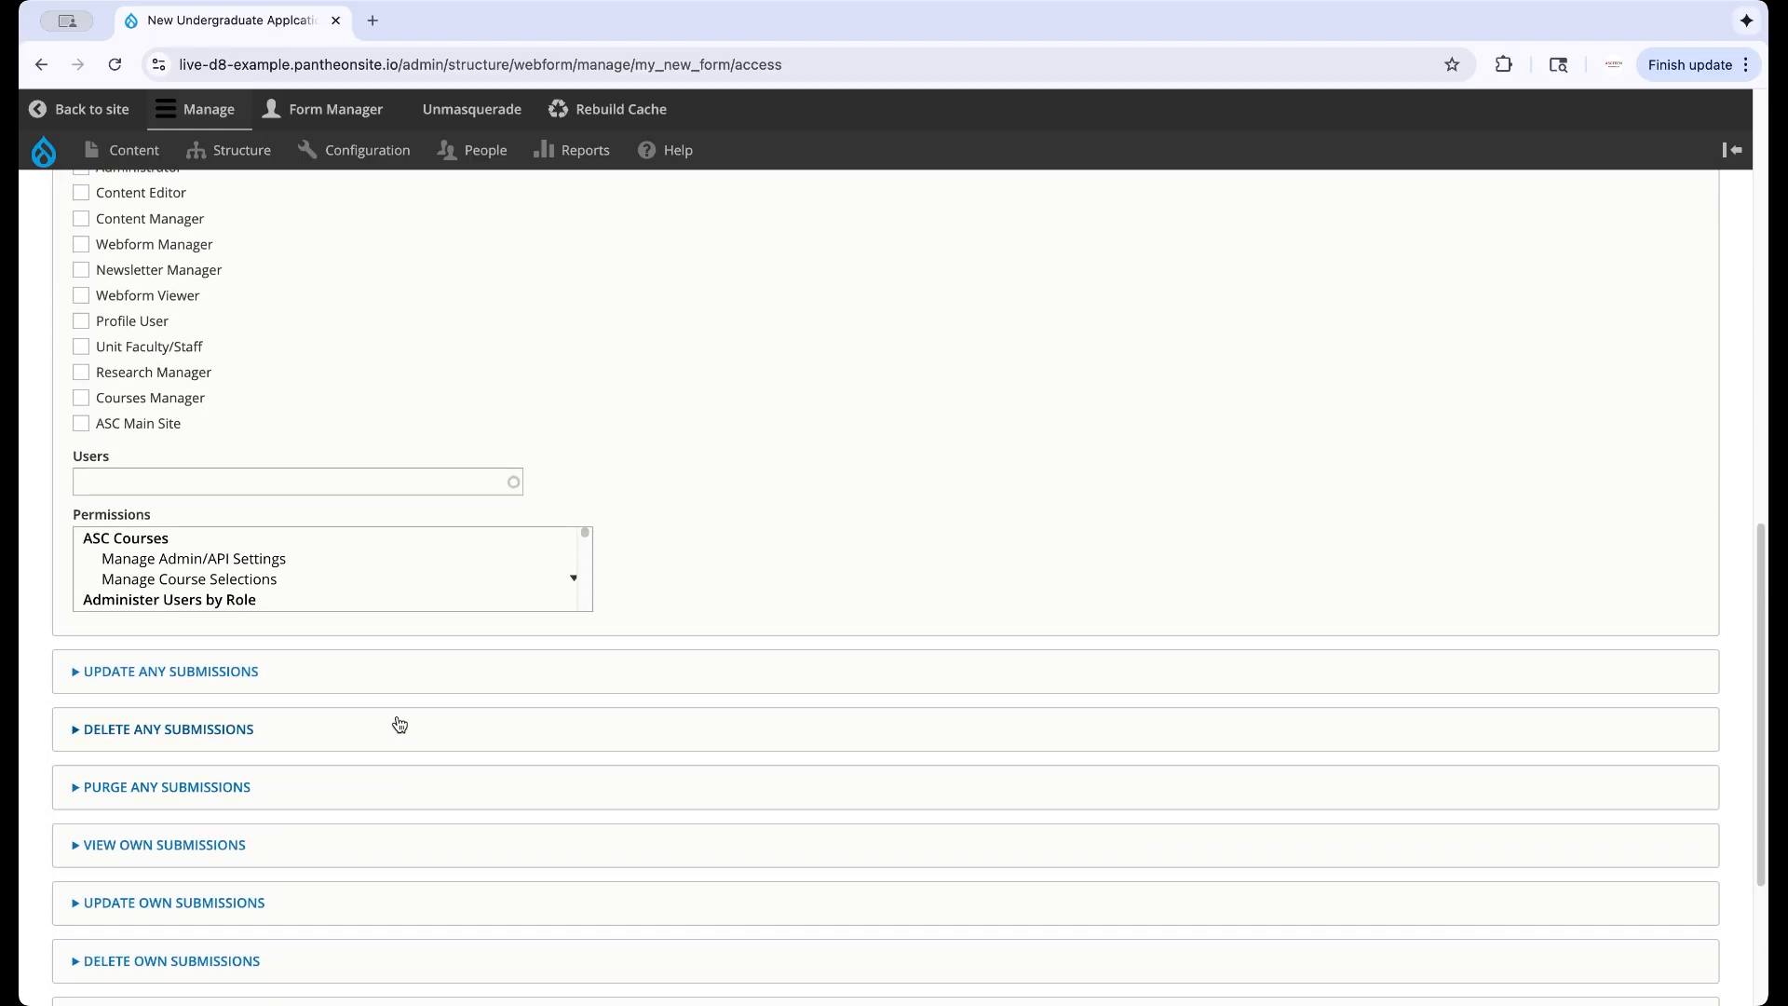
left_click(265, 484)
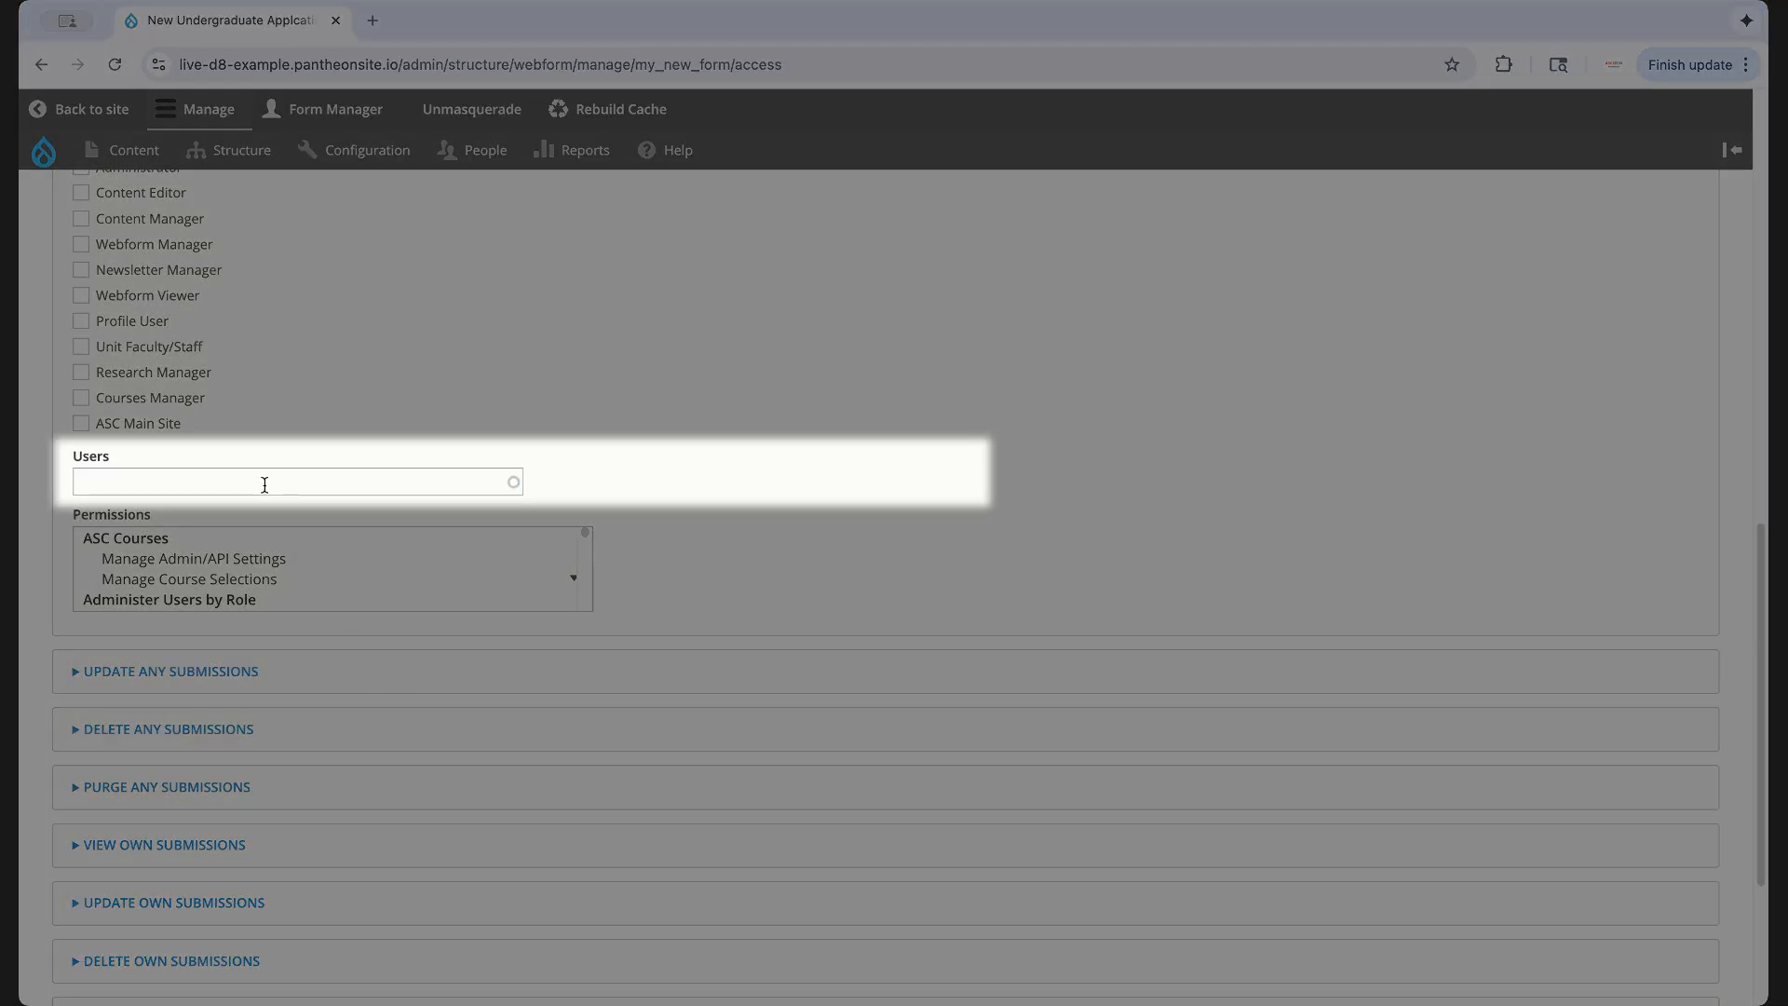
left_click(265, 484)
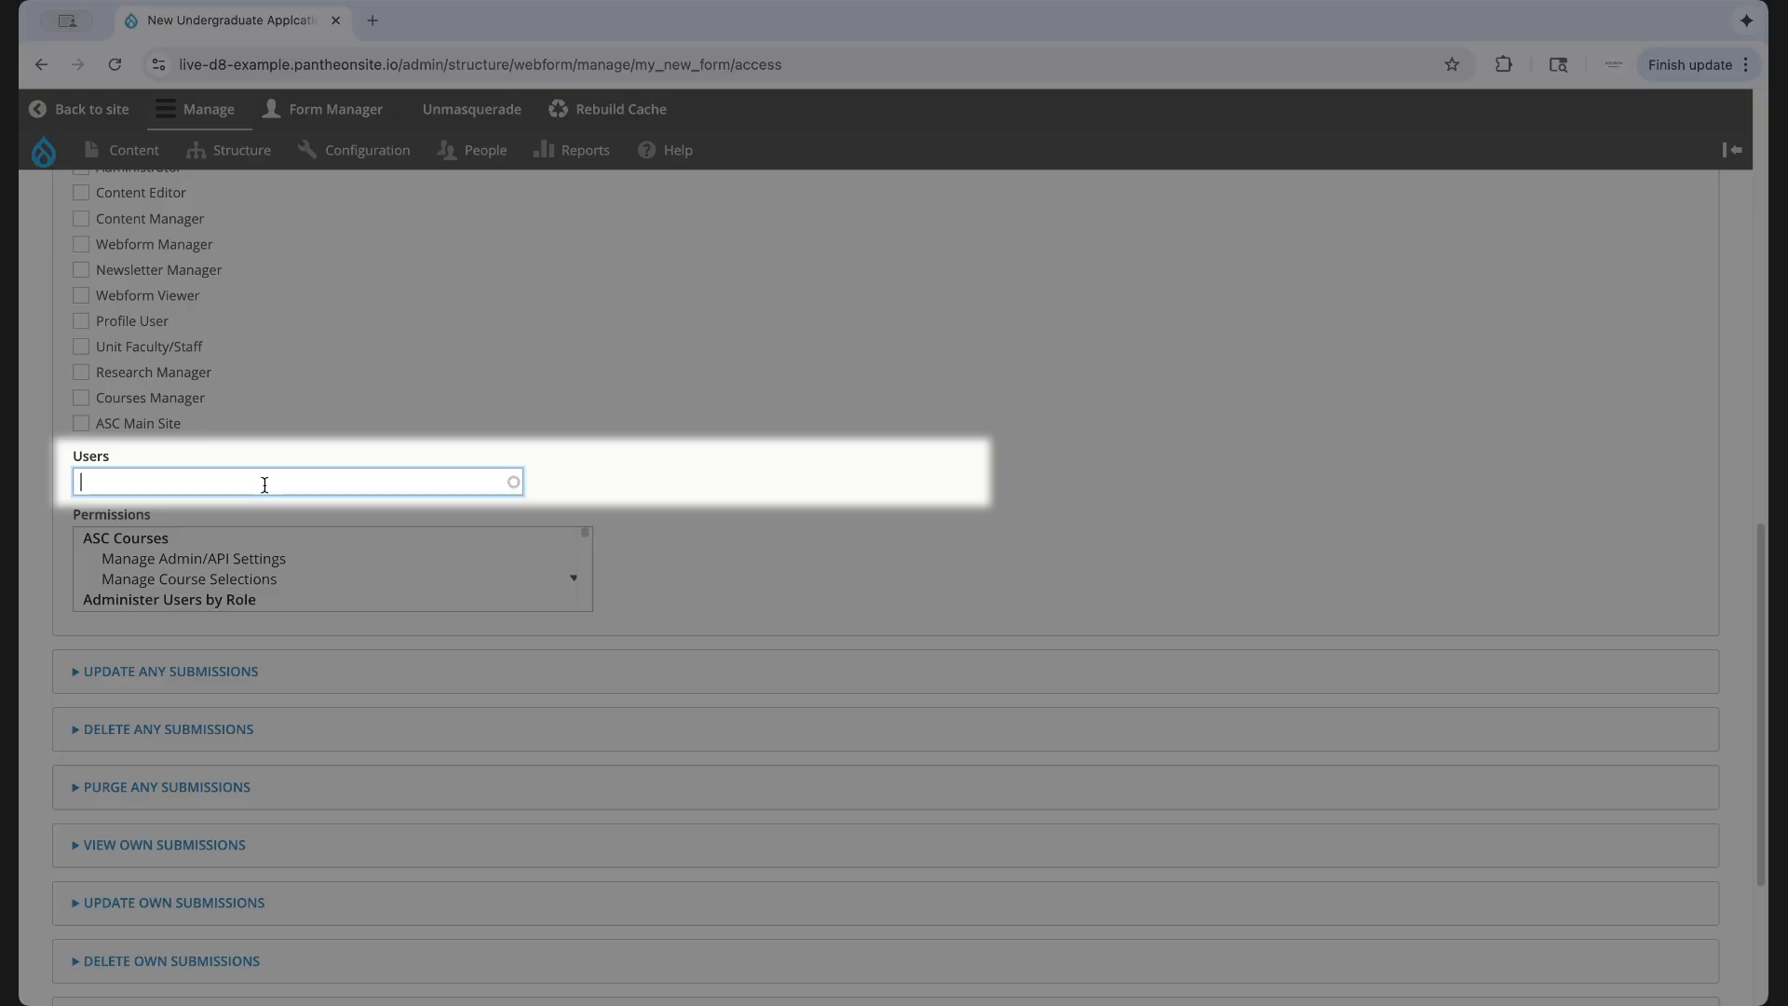
type("manager")
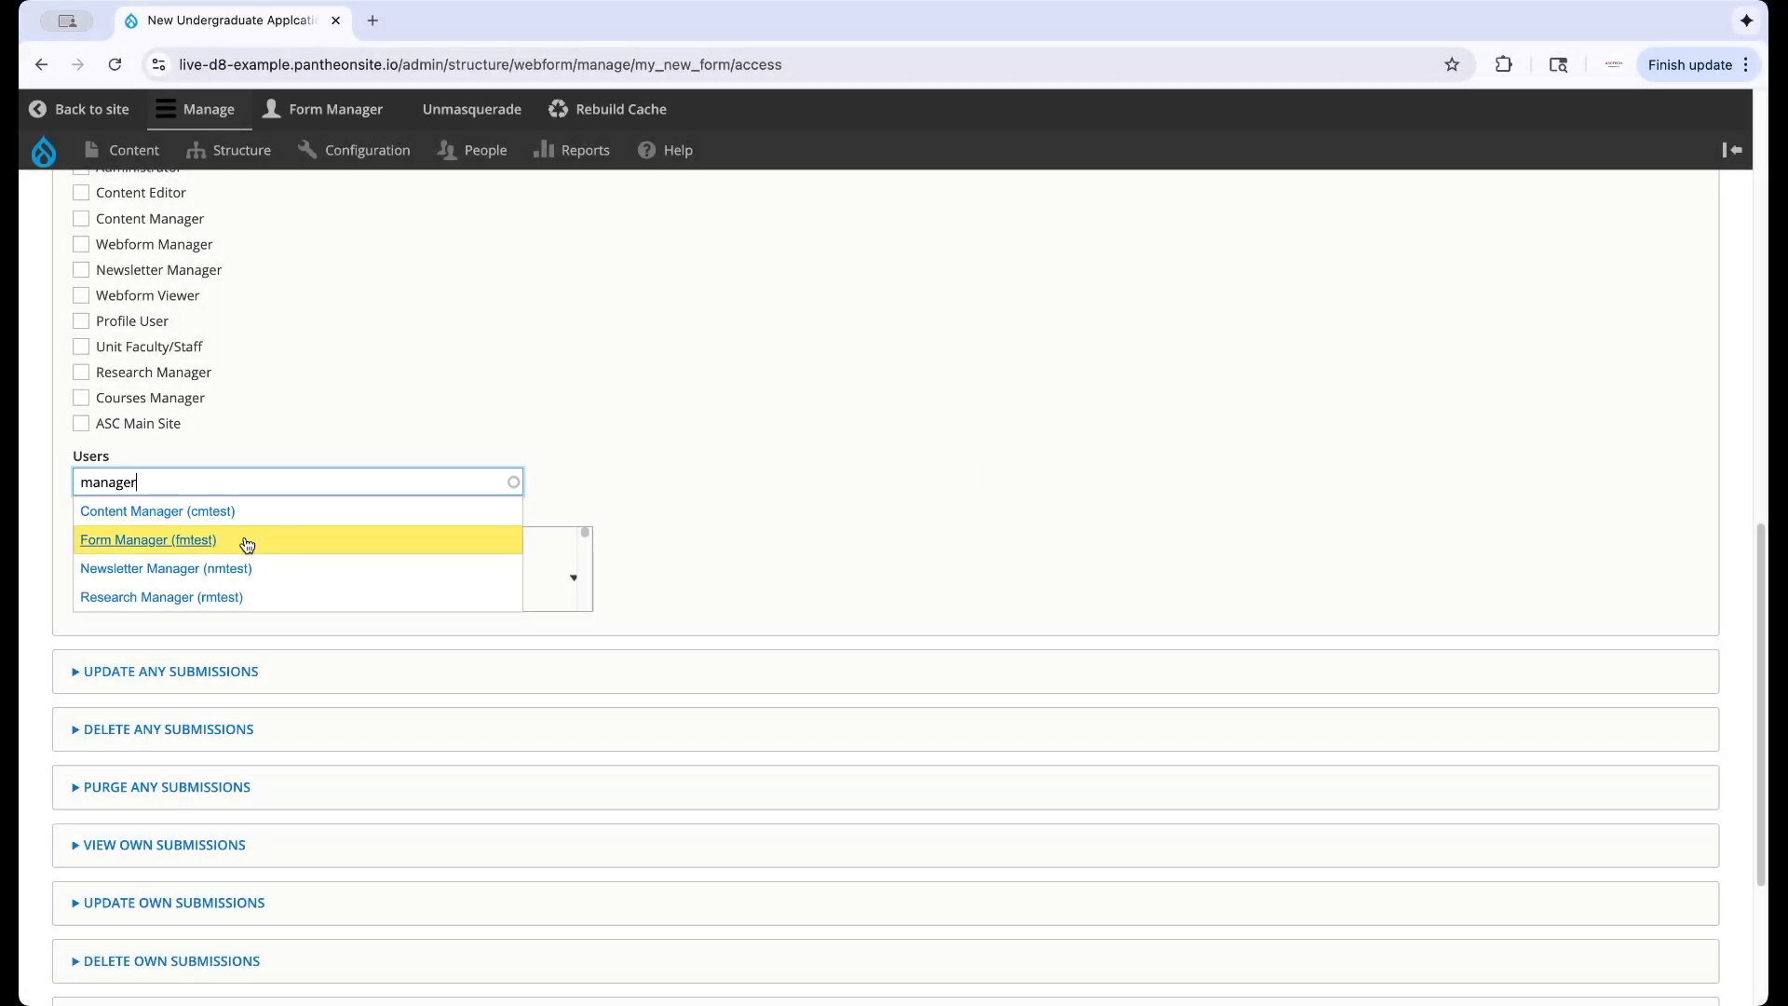
left_click(247, 544)
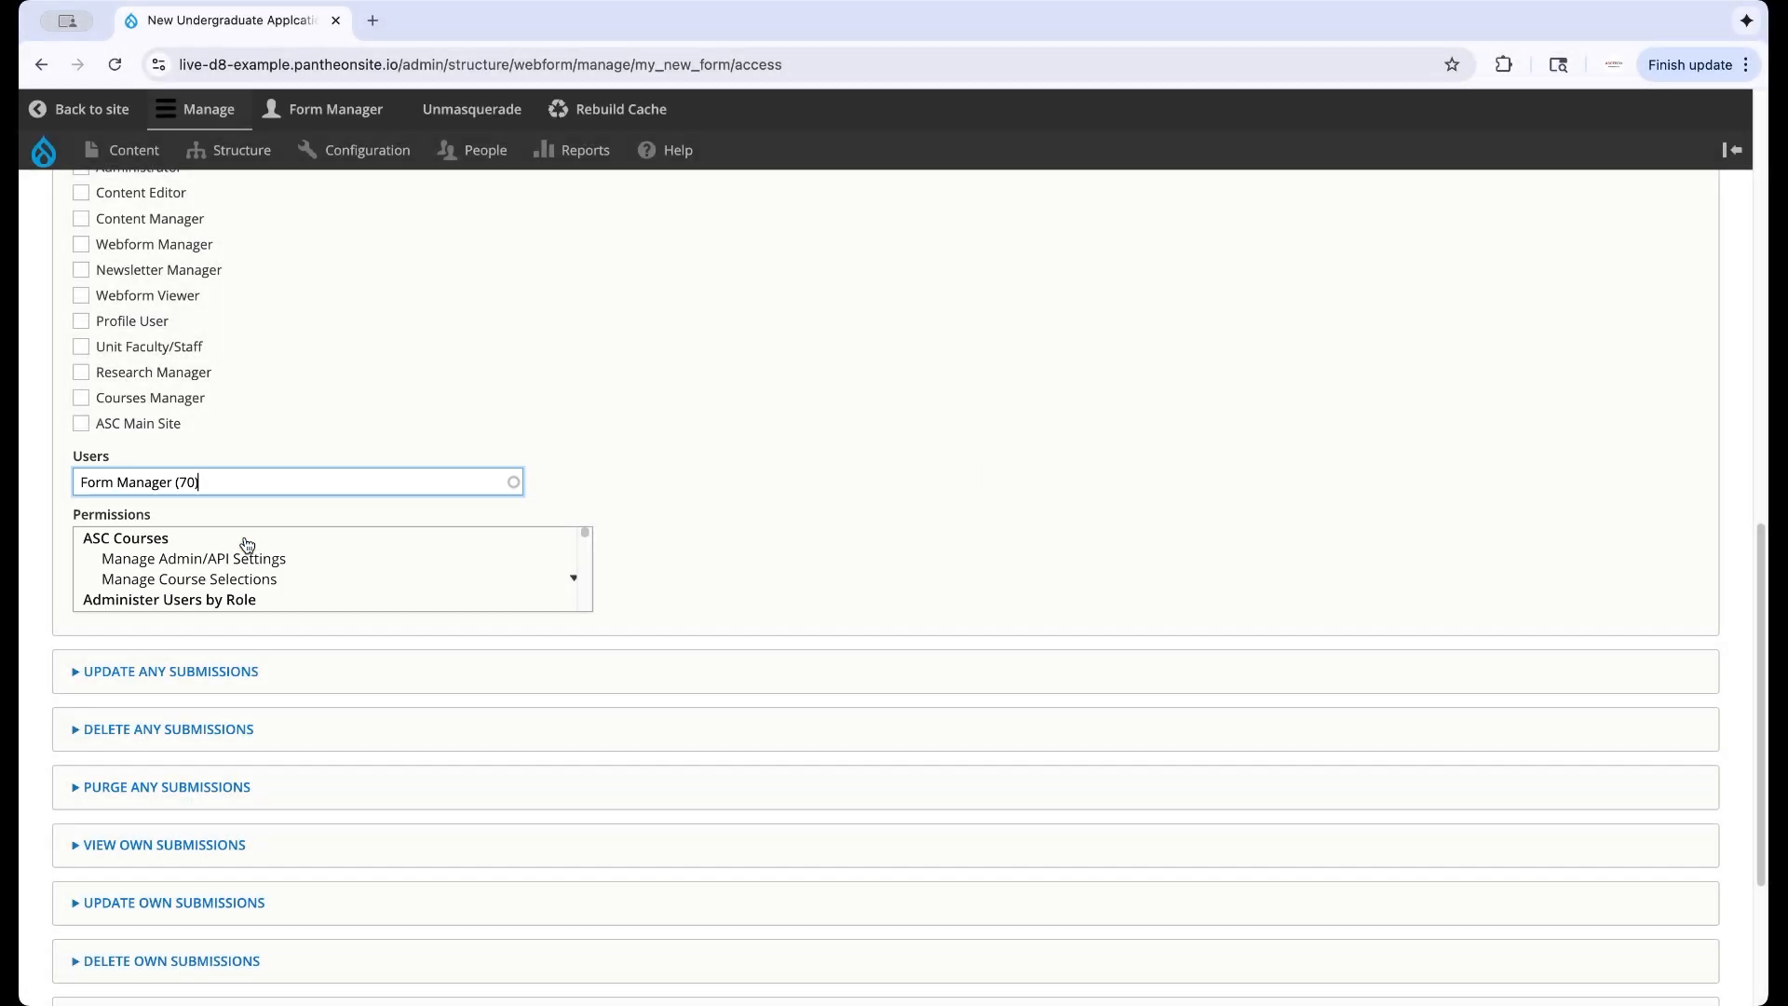
Step: Add the Newsletter Manager account as a second user allowed to view any submissions, and save the access settings
type(",")
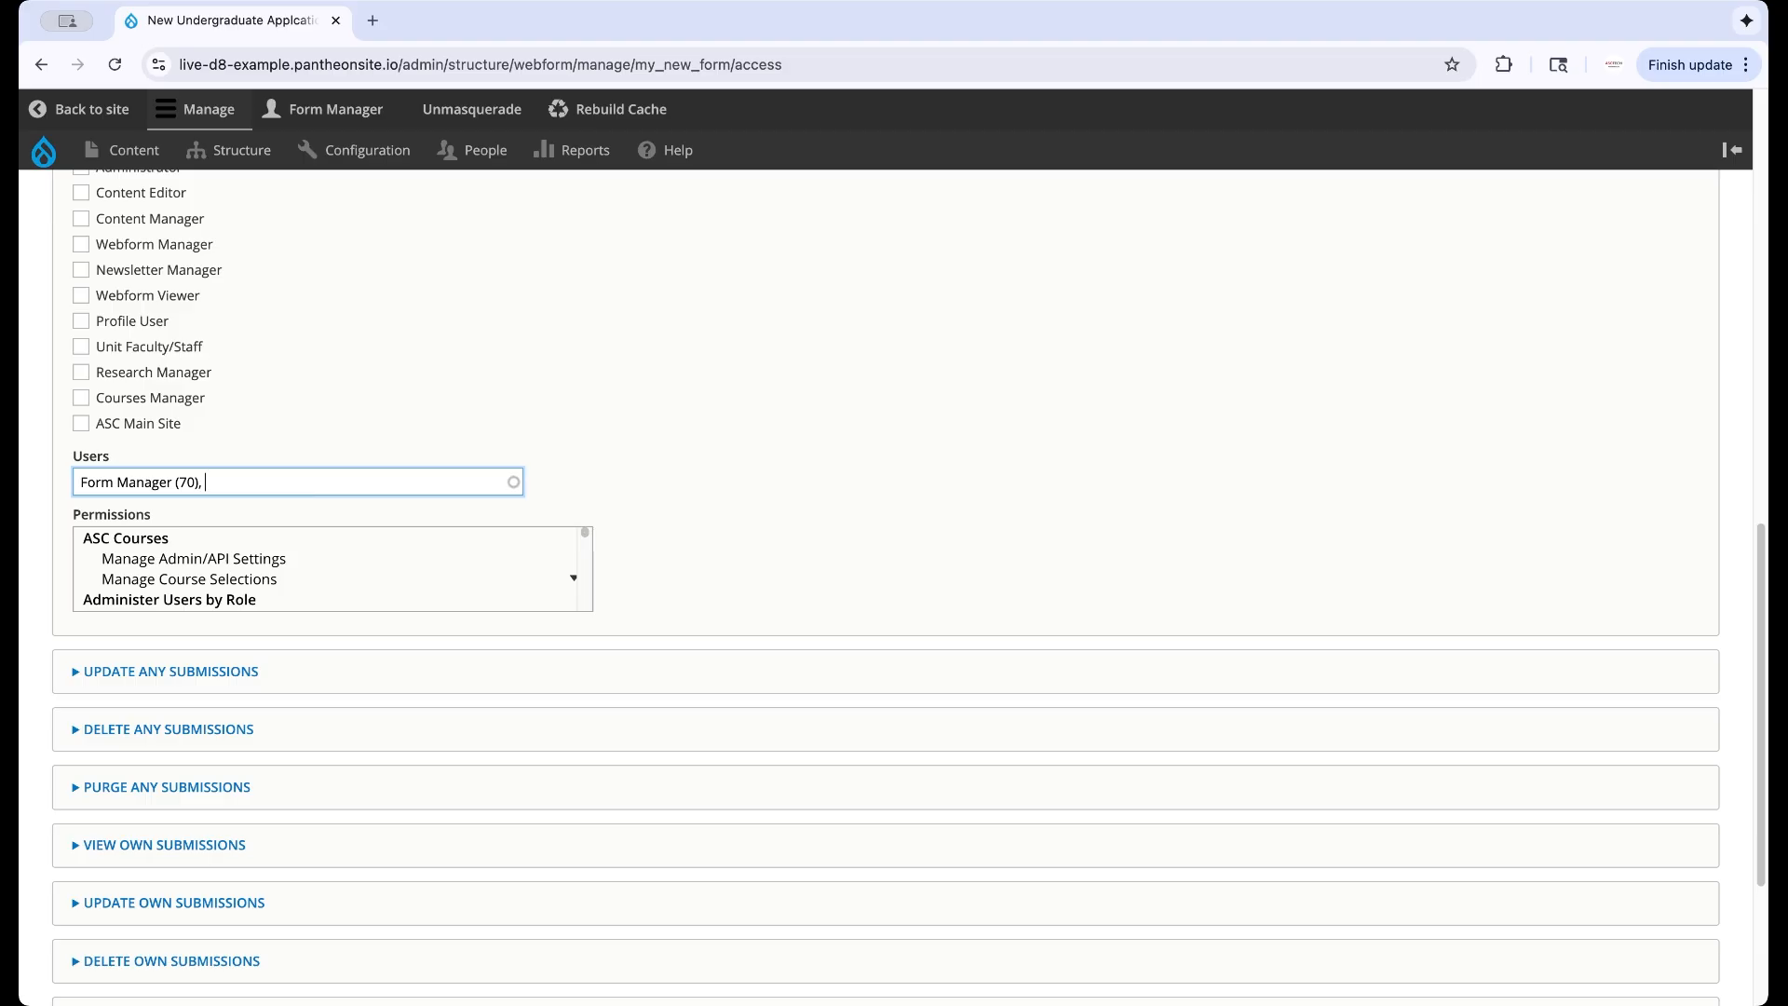
type(" manager")
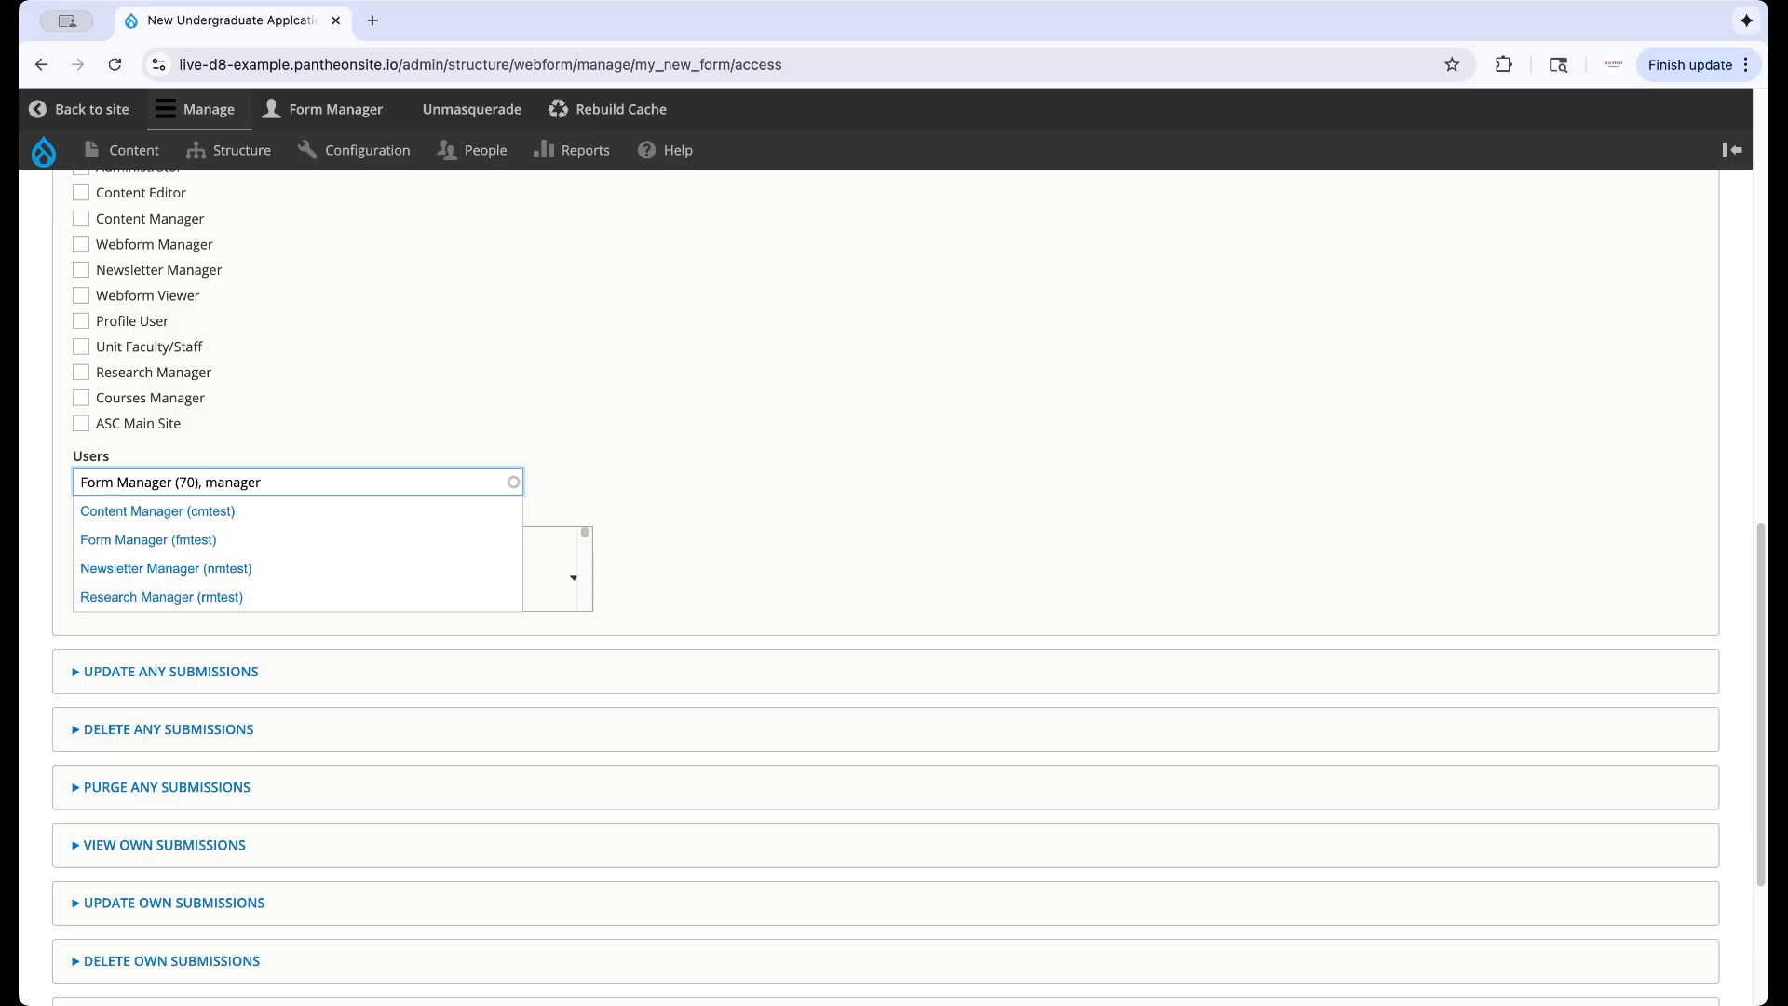
left_click(287, 570)
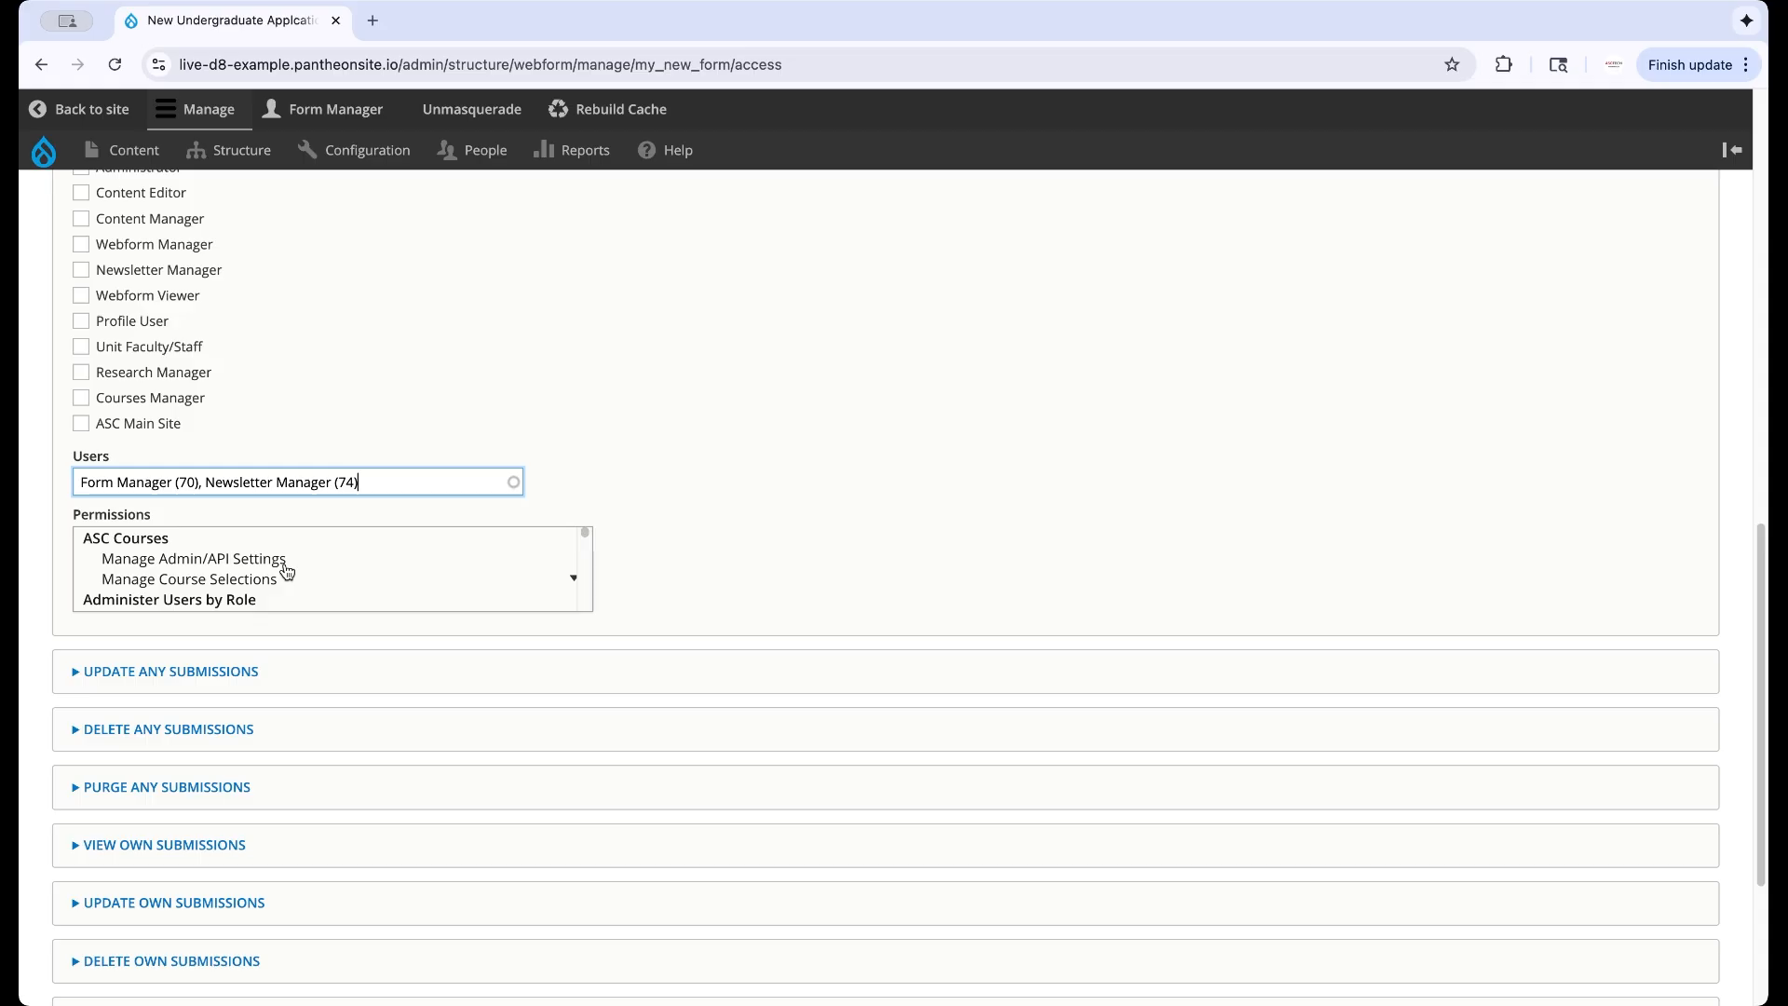
scroll(279, 573, "down", 5)
scroll(276, 639, "down", 3)
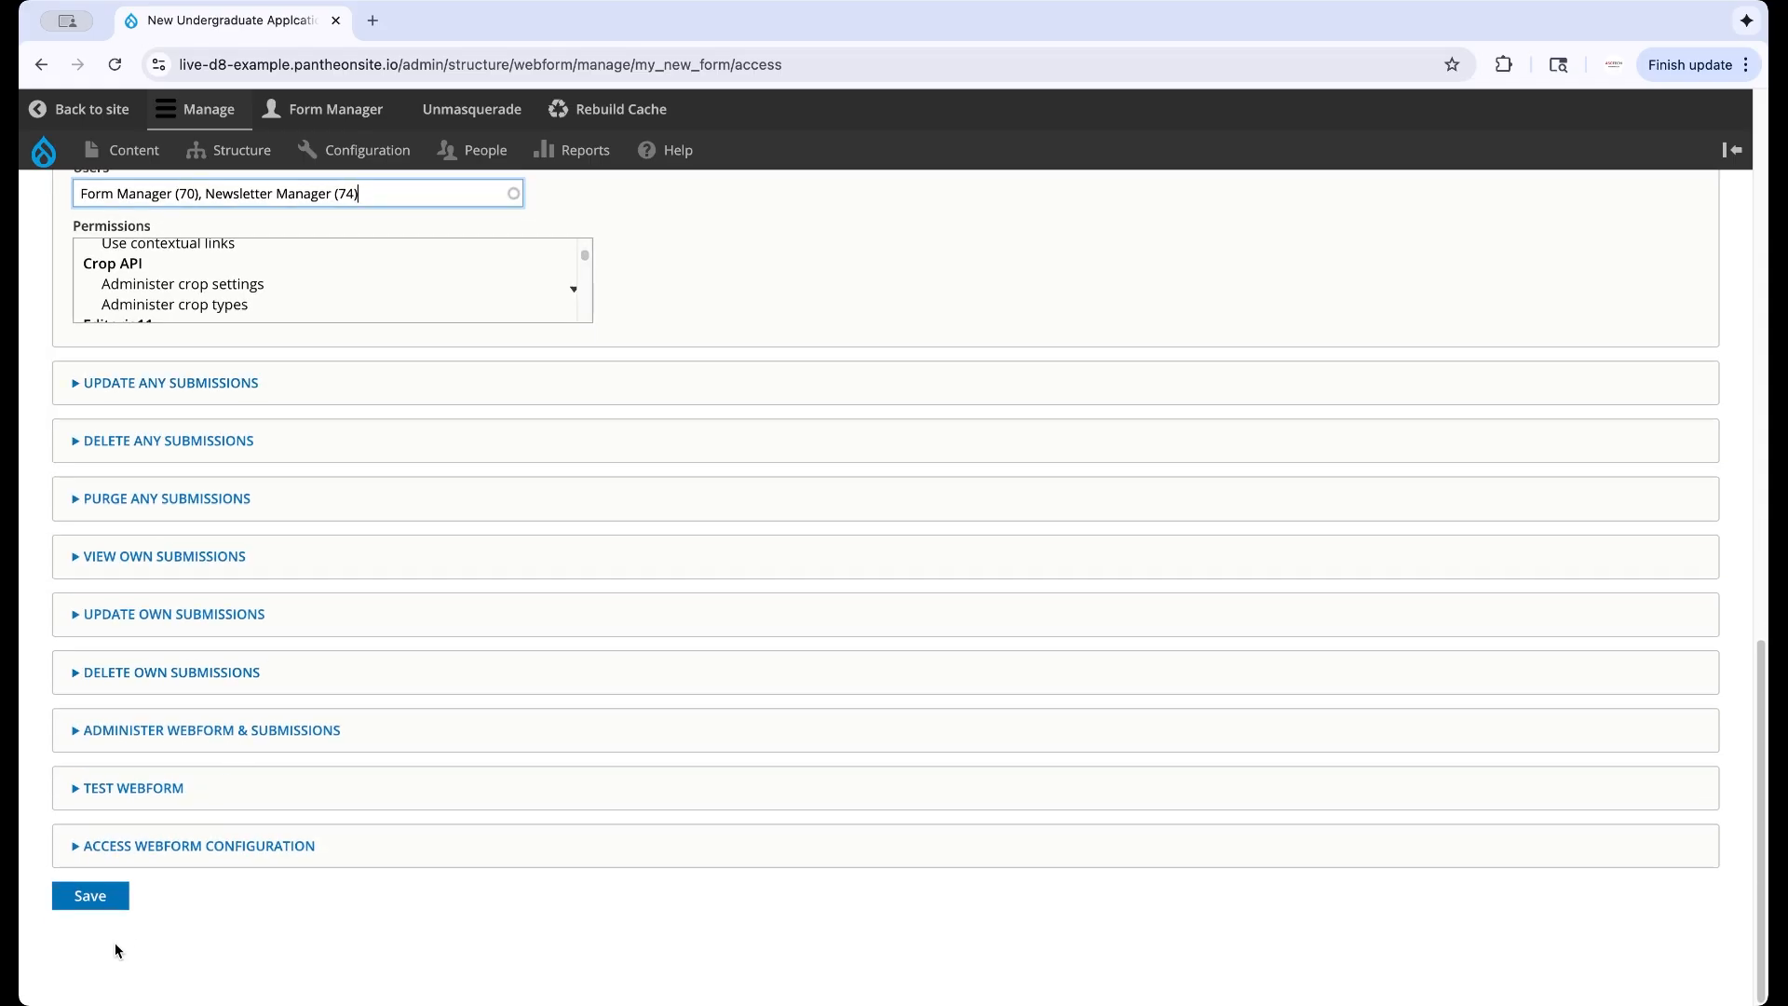
left_click(108, 908)
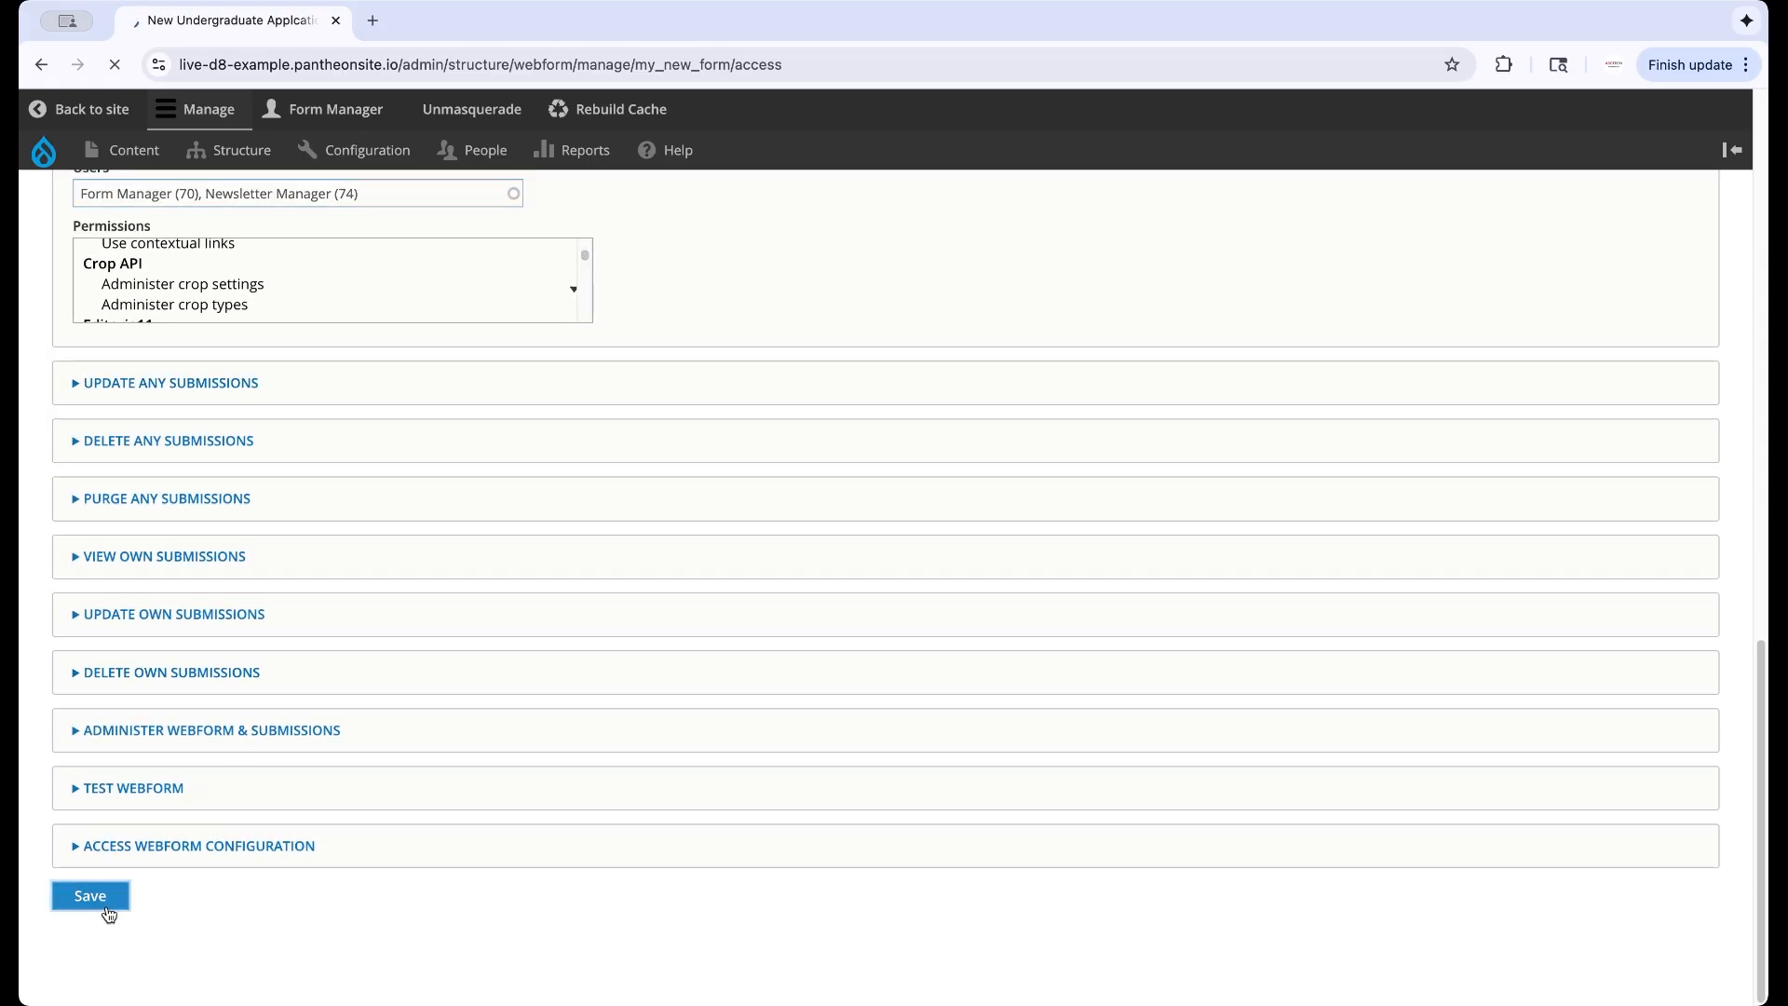